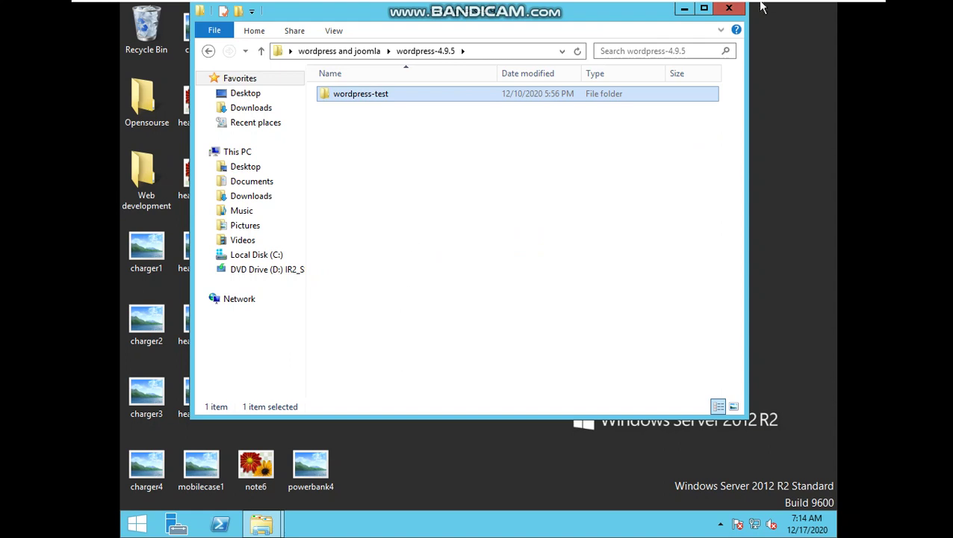
Paste the copied wordpress-test folder into C:\AppServ\www beside the other site folders
{"action": "left_click", "coordinate": [729, 9]}
{"action": "left_click", "coordinate": [282, 529]}
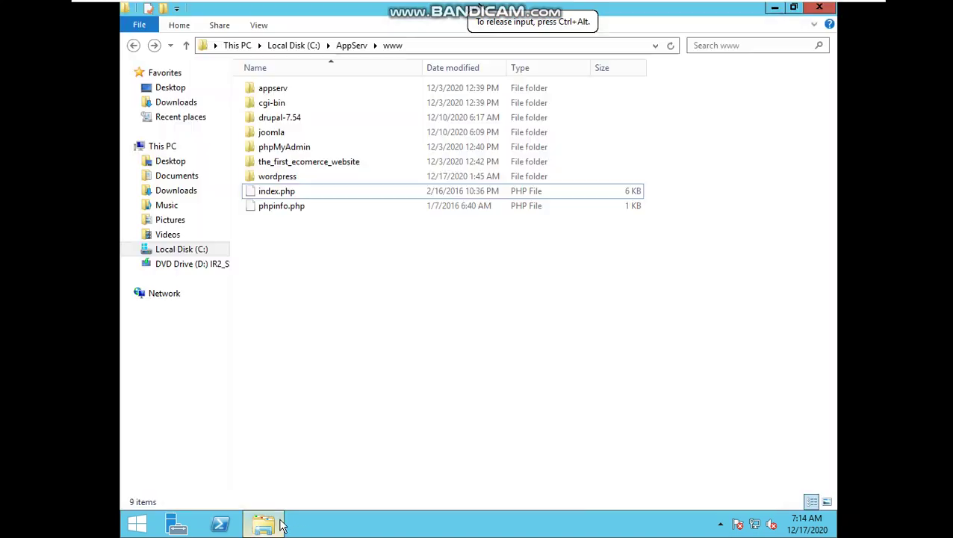
{"action": "left_click", "coordinate": [200, 250]}
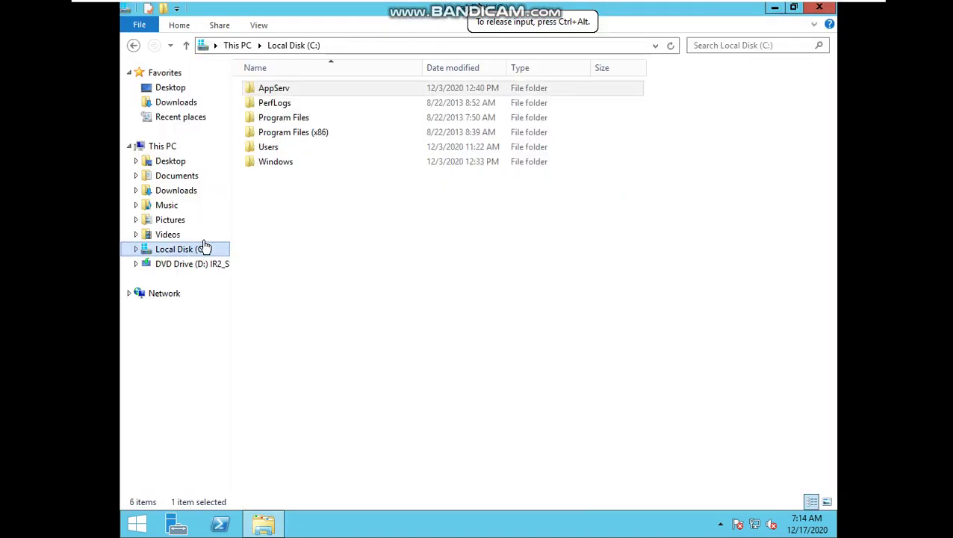
{"action": "double_click", "coordinate": [309, 94]}
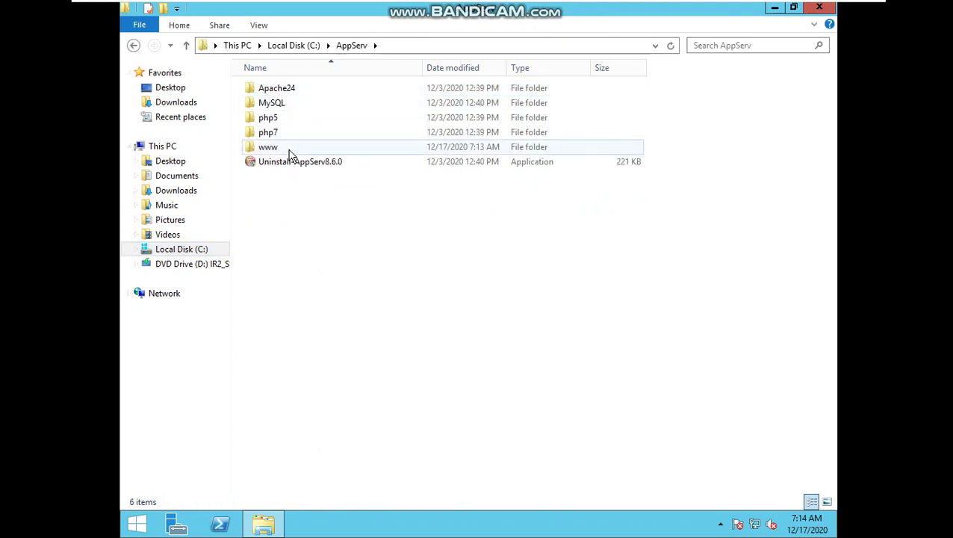
{"action": "double_click", "coordinate": [287, 147]}
{"action": "right_click", "coordinate": [304, 280]}
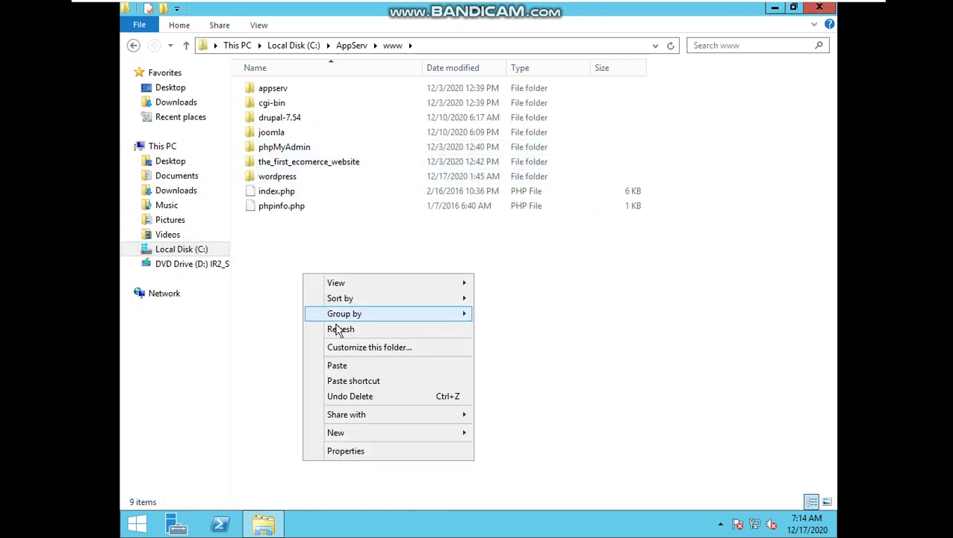
{"action": "left_click", "coordinate": [351, 365]}
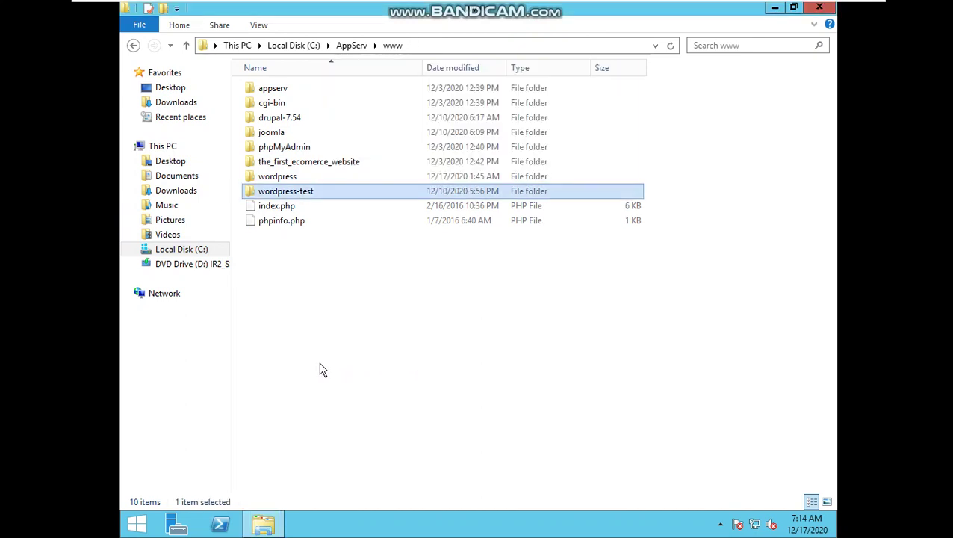
Launch Internet Explorer with localhost:81/ as the address, then bring up File Explorer at This PC
{"action": "left_click", "coordinate": [825, 11]}
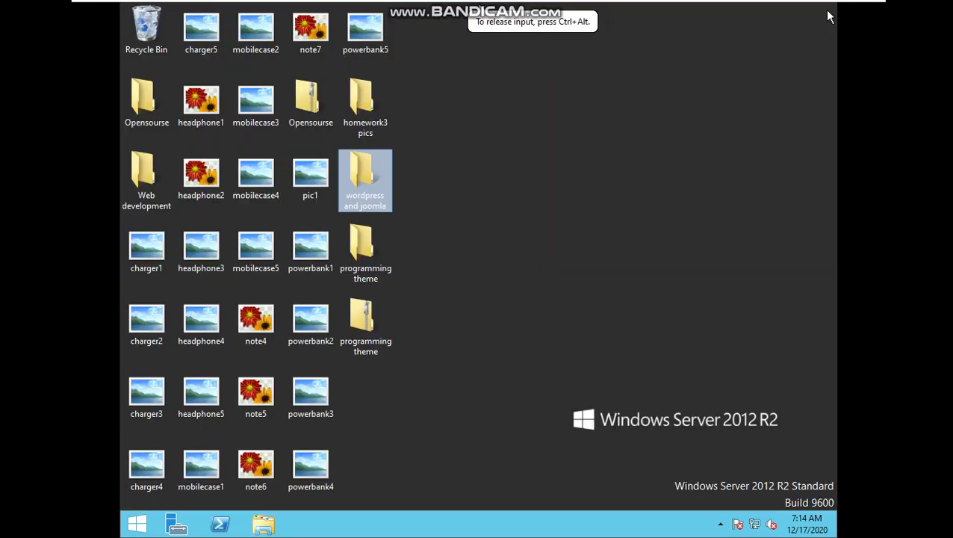
{"action": "key", "text": "super"}
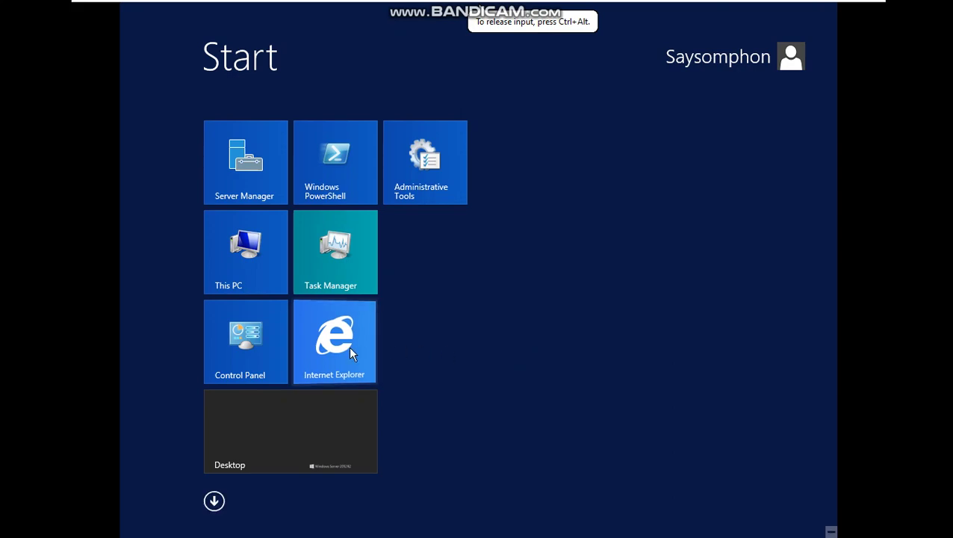
{"action": "left_click", "coordinate": [349, 345]}
{"action": "left_click", "coordinate": [345, 30]}
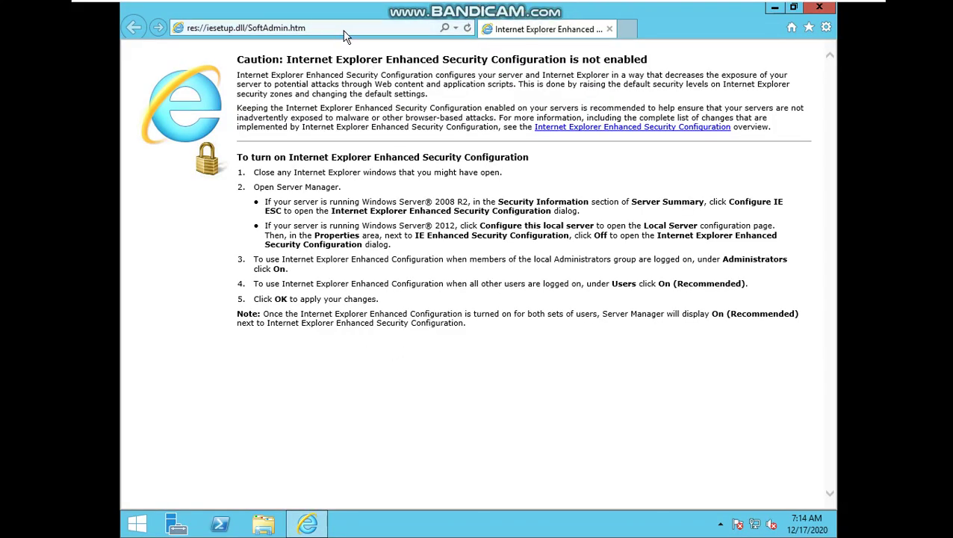
{"action": "type", "text": "localhost:81/"}
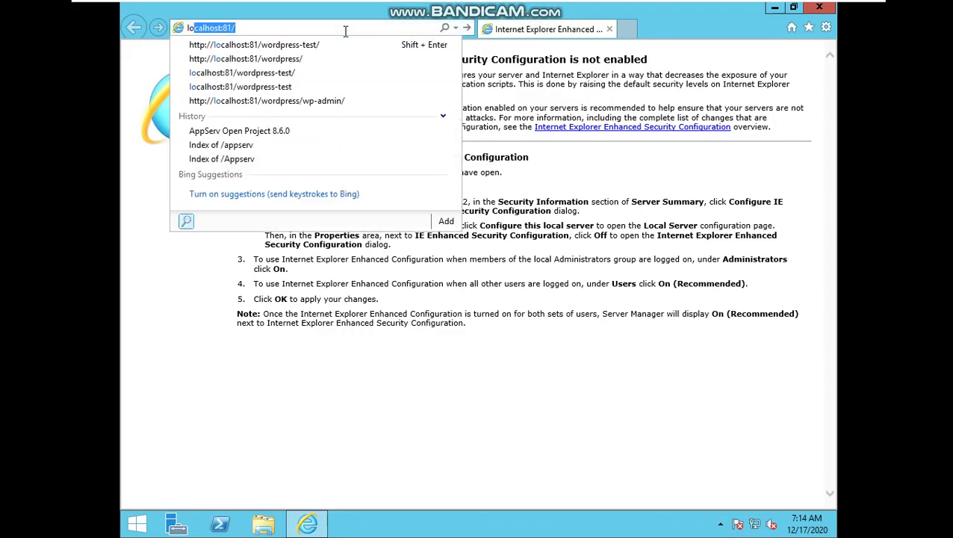
{"action": "key", "text": "End"}
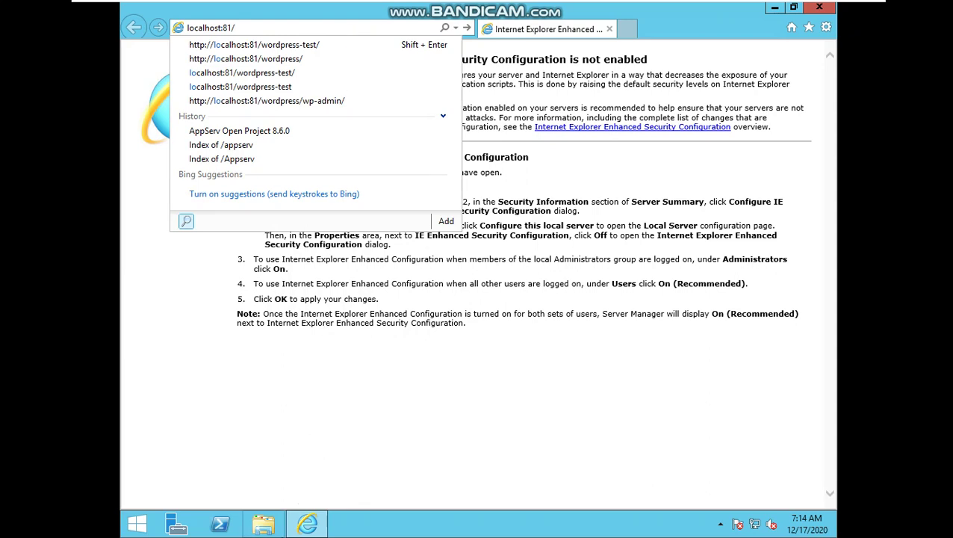
{"action": "left_click", "coordinate": [262, 524]}
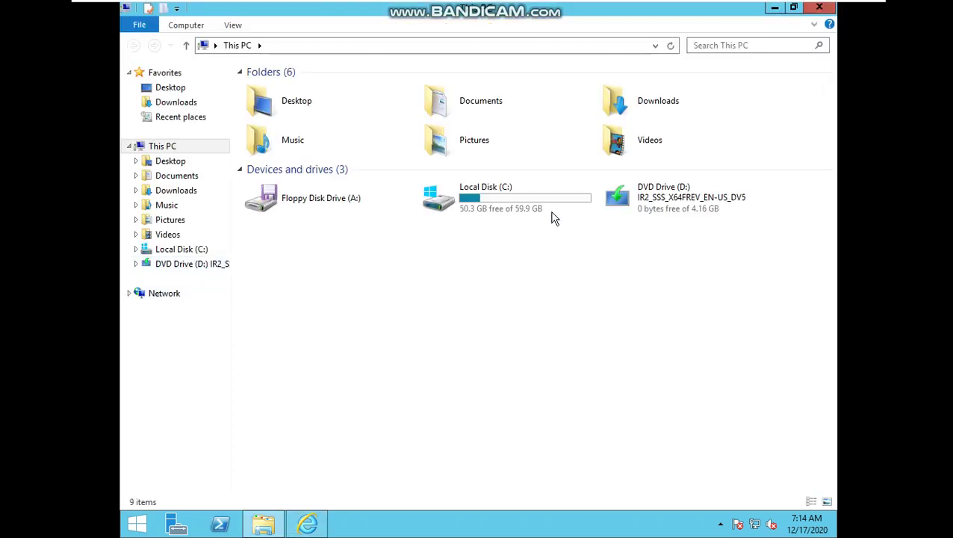
Browse to C:\AppServ\www, peeking into the appserv folder and coming back
{"action": "double_click", "coordinate": [552, 213]}
{"action": "double_click", "coordinate": [344, 88]}
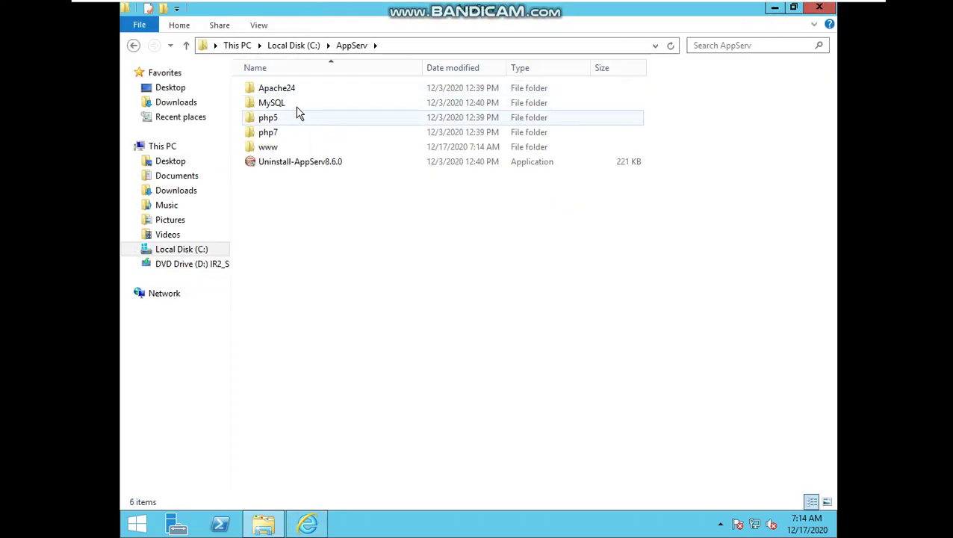
{"action": "double_click", "coordinate": [276, 148]}
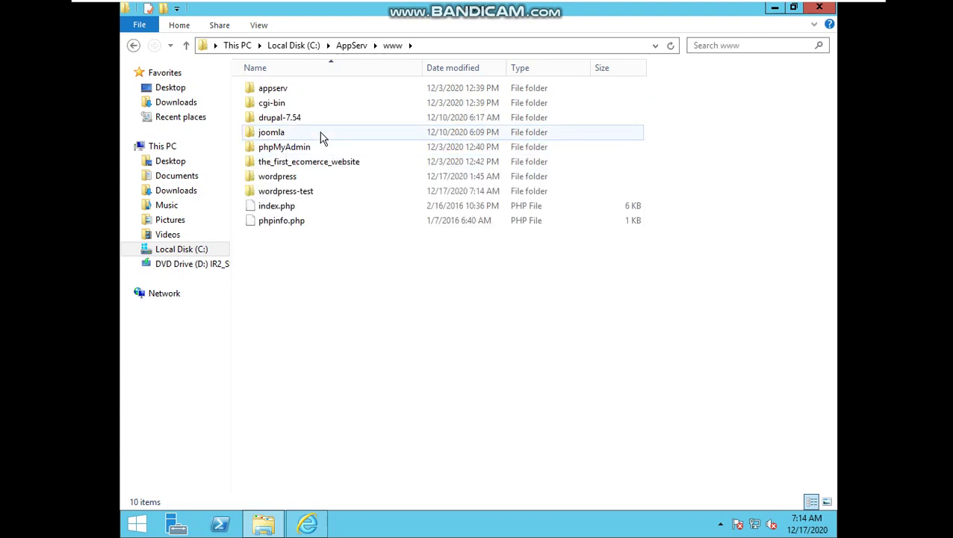
{"action": "double_click", "coordinate": [295, 91]}
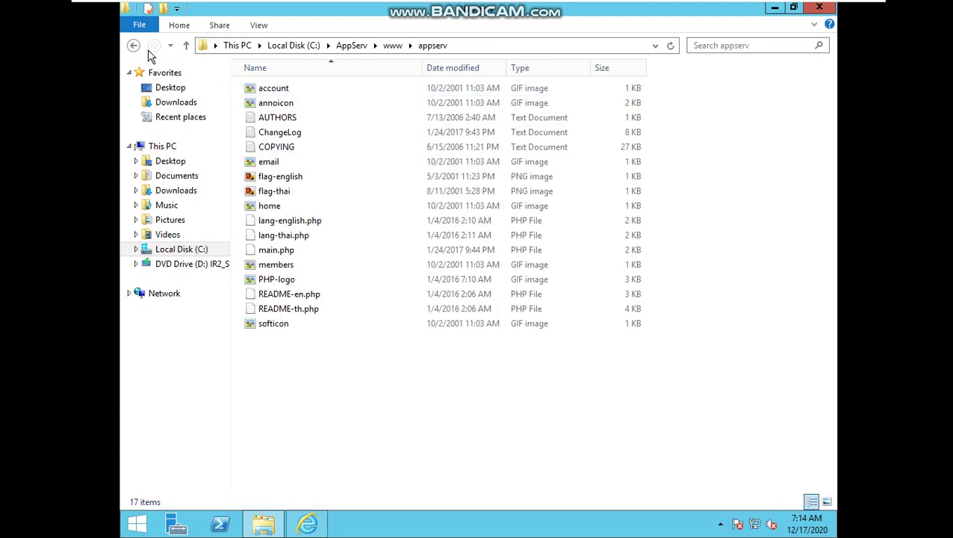
{"action": "left_click", "coordinate": [134, 46]}
Check the wordpress-test folder name, then put the cursor after localhost:81/ in Internet Explorer
{"action": "right_click", "coordinate": [304, 196]}
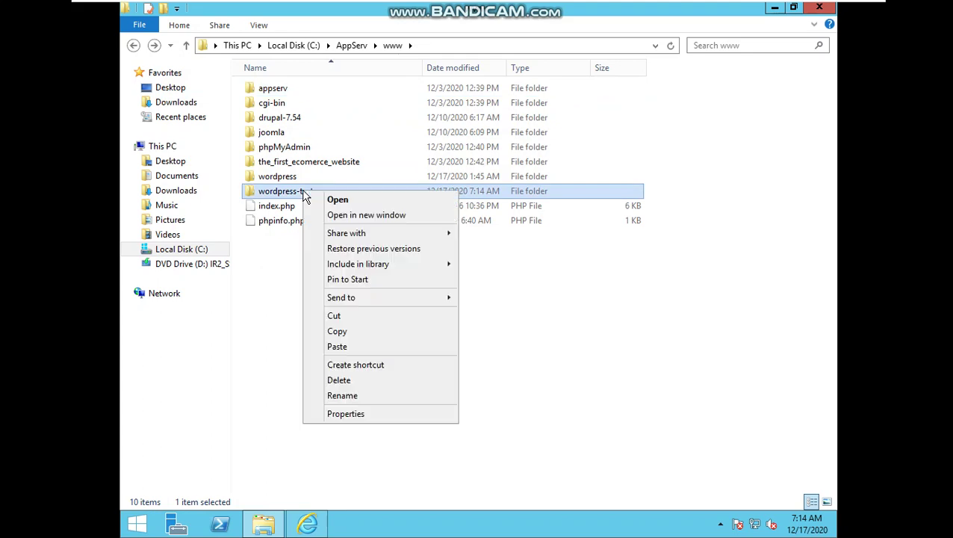
{"action": "left_click", "coordinate": [342, 395]}
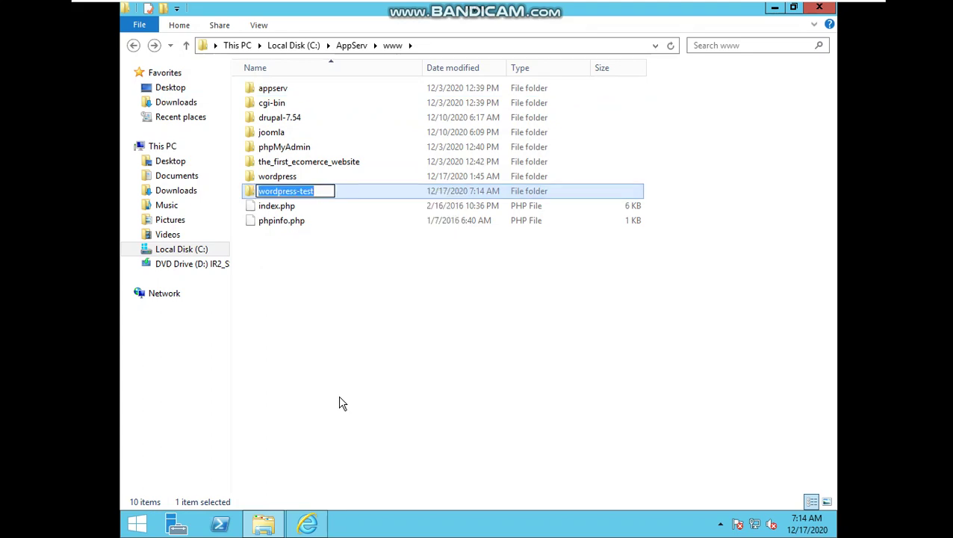
{"action": "left_click", "coordinate": [314, 521]}
{"action": "double_click", "coordinate": [272, 28]}
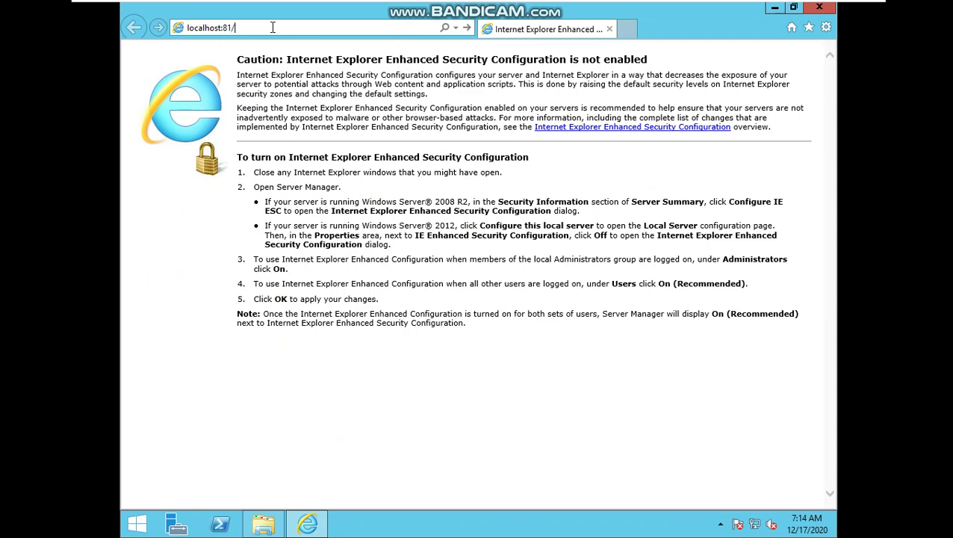
Load localhost:81/wordpress-test and advance setup in English (United States) to the database form
{"action": "type", "text": "wordpress-test"}
{"action": "key", "text": "Return"}
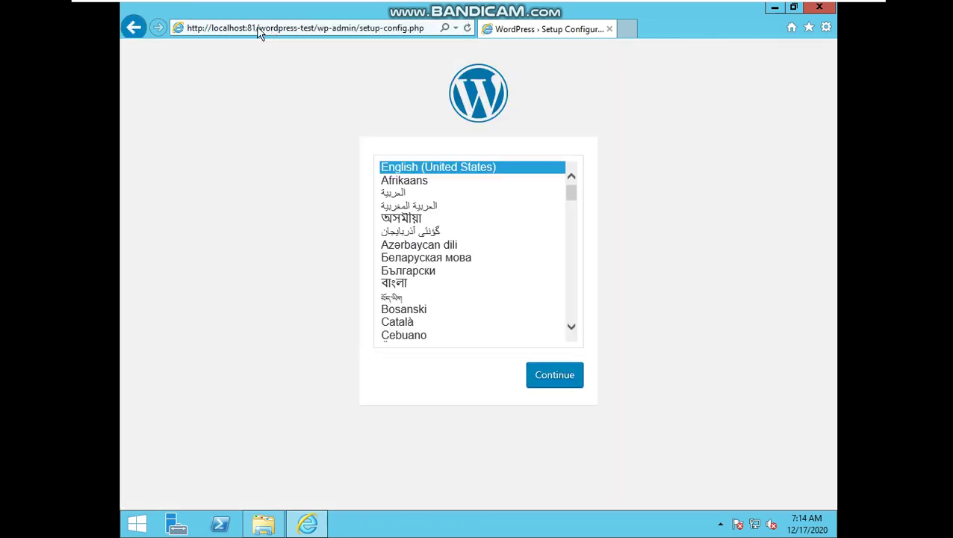
{"action": "left_click", "coordinate": [553, 375]}
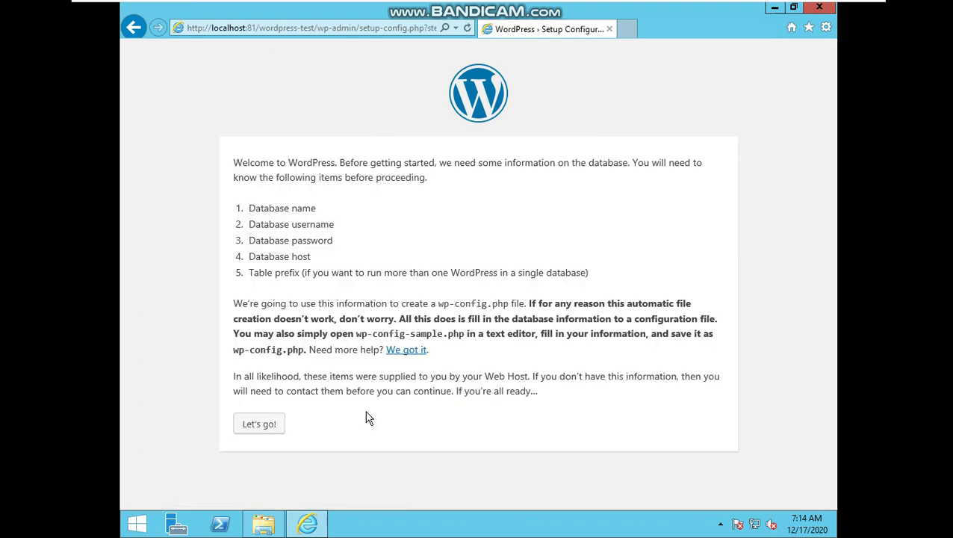
{"action": "left_click", "coordinate": [252, 426]}
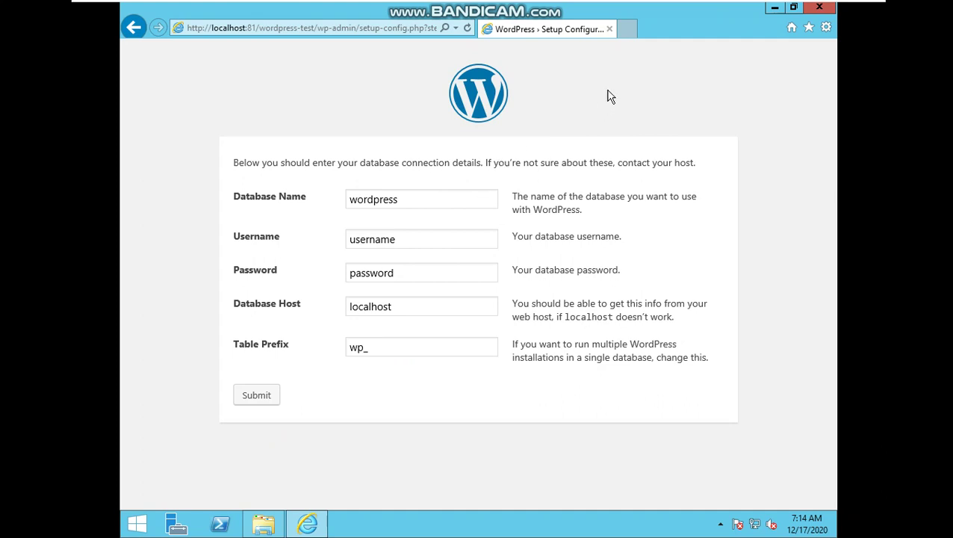
{"action": "left_click", "coordinate": [627, 28]}
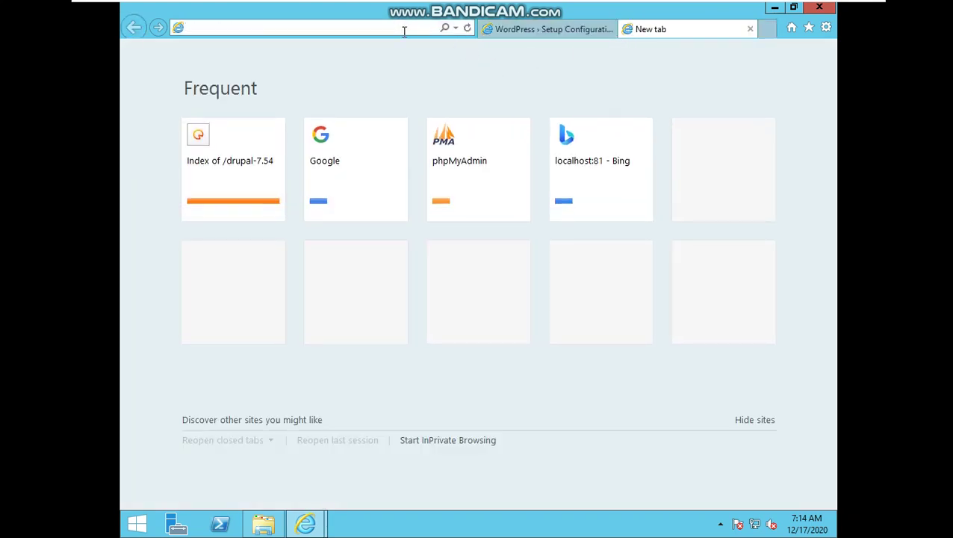
In a new tab, open phpMyAdmin on localhost:81 and log in as root
{"action": "type", "text": "lo"}
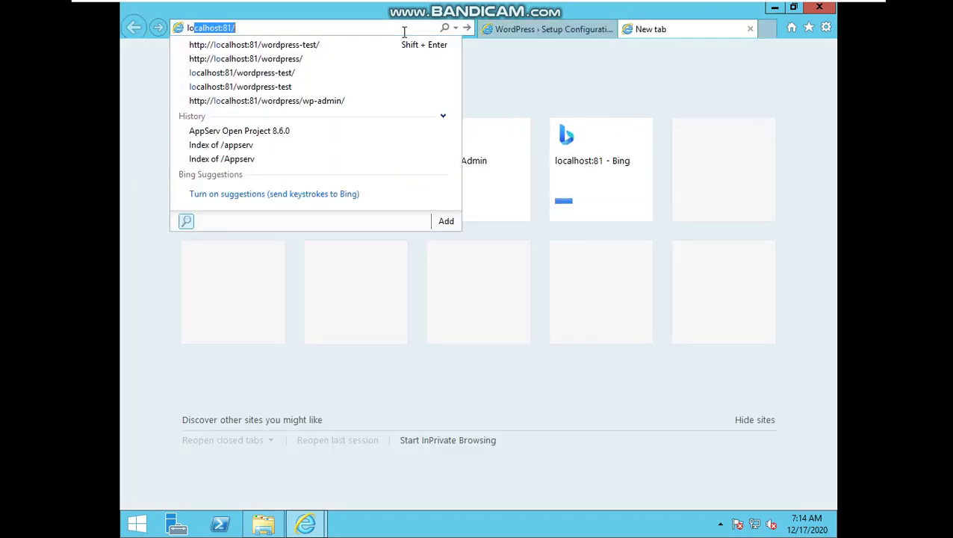
{"action": "key", "text": "End"}
{"action": "type", "text": "p"}
{"action": "key", "text": "Return"}
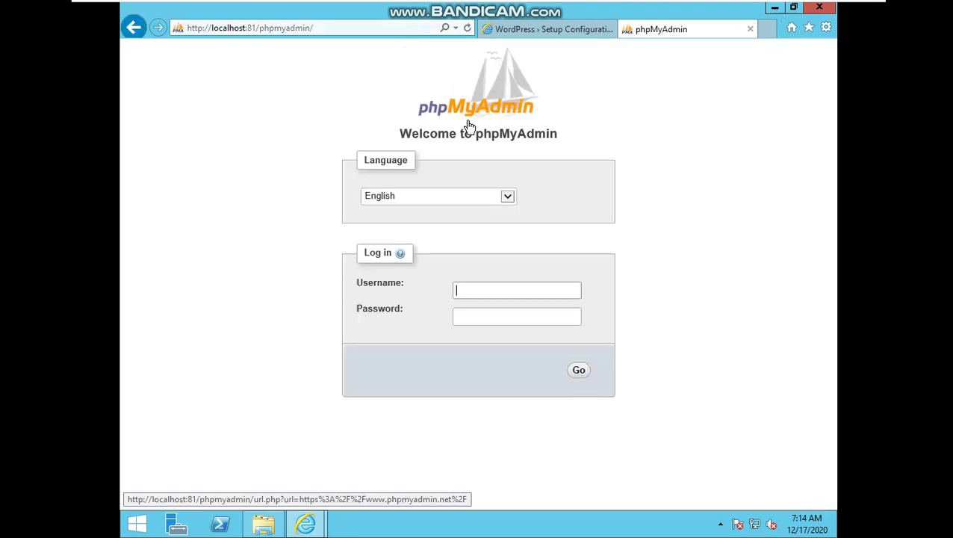
{"action": "type", "text": "root"}
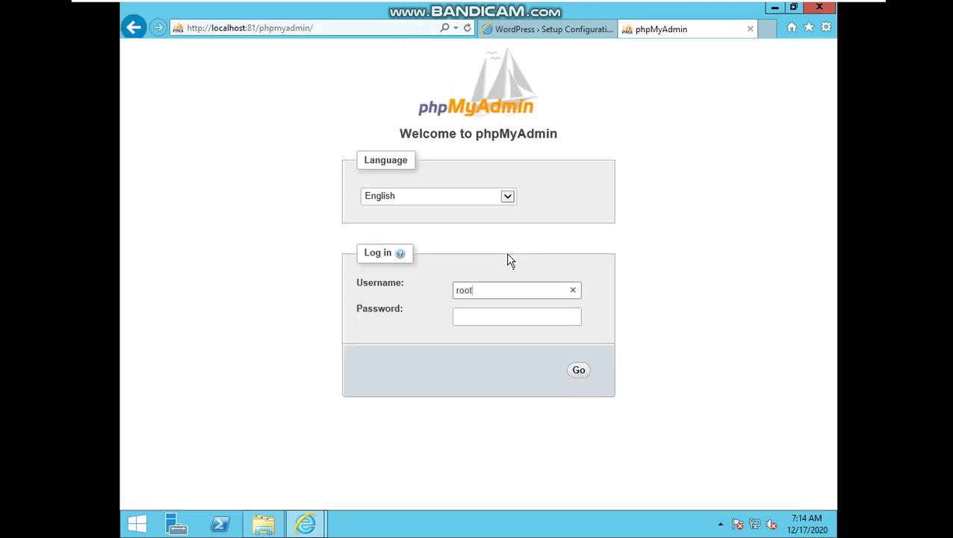
{"action": "left_click", "coordinate": [504, 323]}
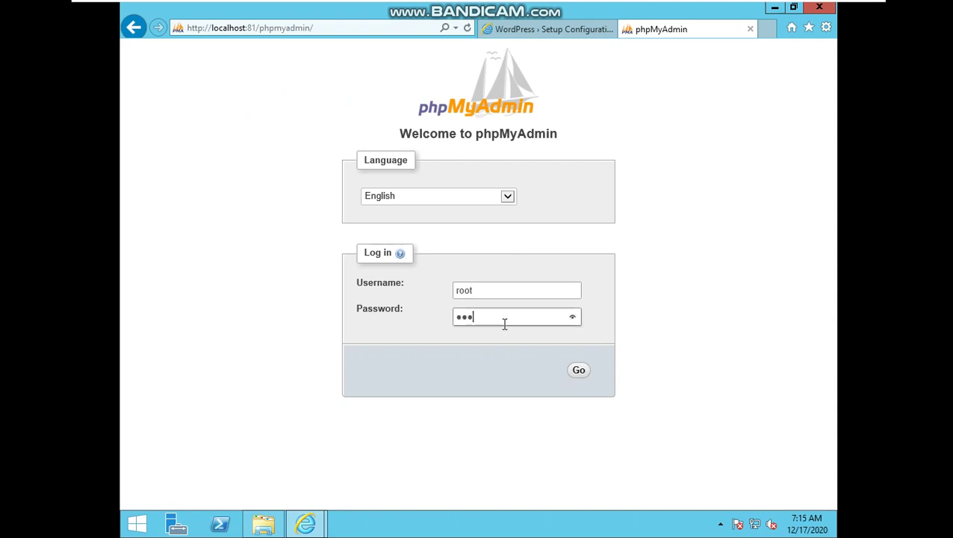
{"action": "left_click", "coordinate": [579, 371]}
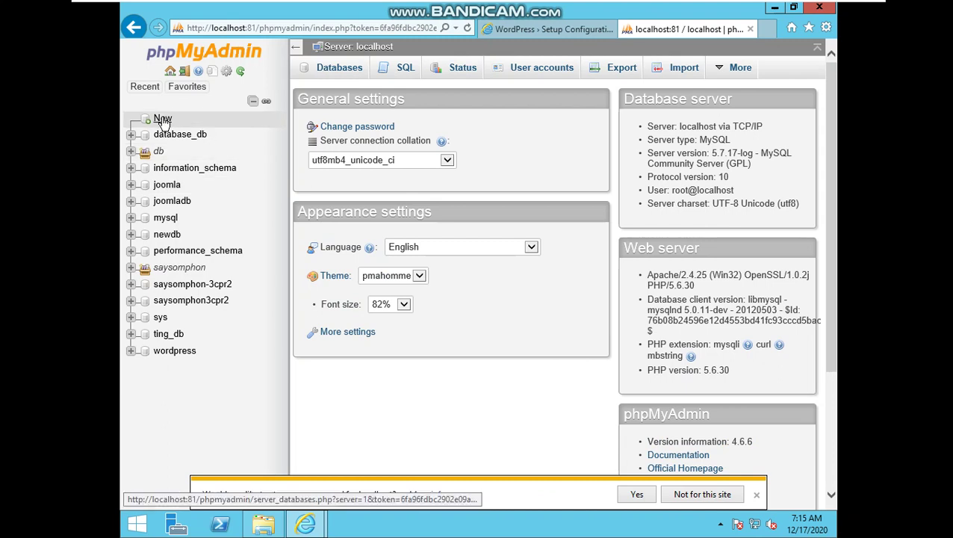
Create a new database named mydatabase
{"action": "left_click", "coordinate": [162, 120]}
{"action": "left_click", "coordinate": [394, 166]}
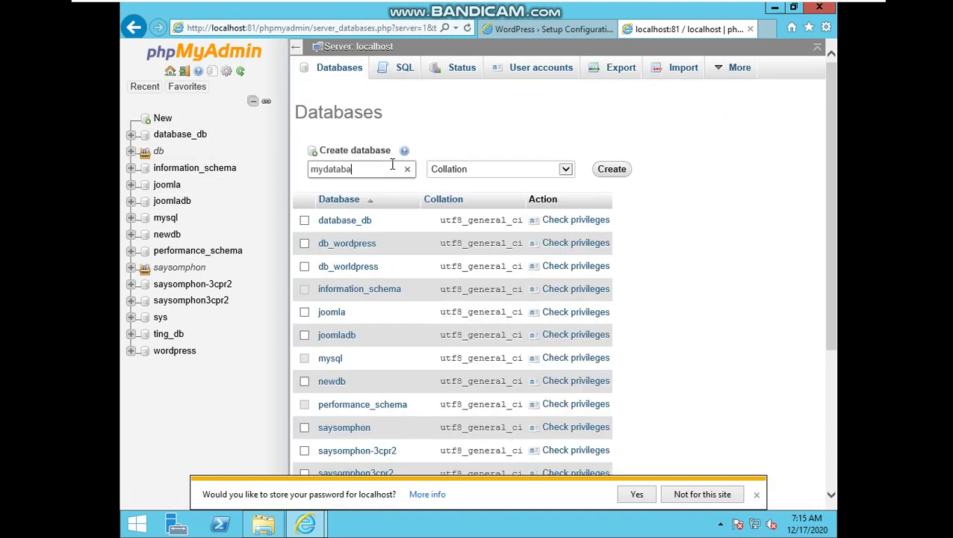
{"action": "left_click", "coordinate": [617, 171]}
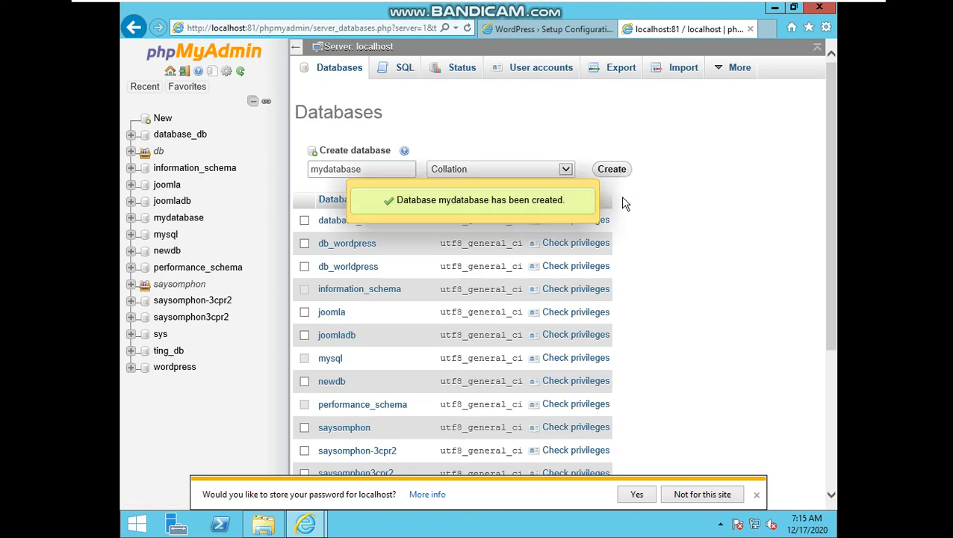
{"action": "left_click", "coordinate": [560, 28]}
Submit Database Name mydatabase, Username root and a database password to WordPress setup
{"action": "left_click", "coordinate": [413, 197]}
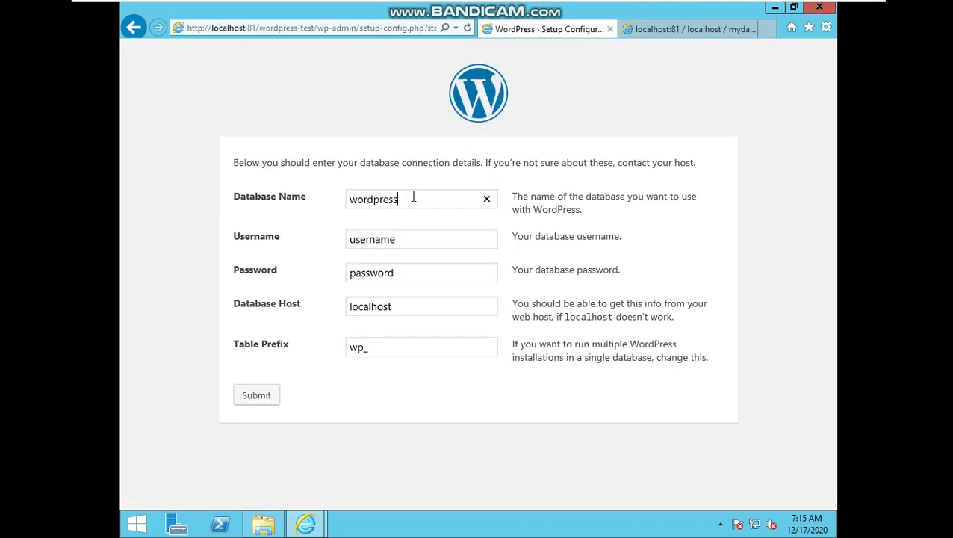
{"action": "left_click_drag", "start_coordinate": [408, 198], "coordinate": [308, 196]}
{"action": "type", "text": "mydatabase"}
{"action": "left_click", "coordinate": [410, 241]}
{"action": "key", "text": "BackSpace"}
{"action": "key", "text": "BackSpace"}
{"action": "key", "text": "BackSpace"}
{"action": "key", "text": "BackSpace"}
{"action": "key", "text": "BackSpace"}
{"action": "key", "text": "BackSpace"}
{"action": "key", "text": "BackSpace"}
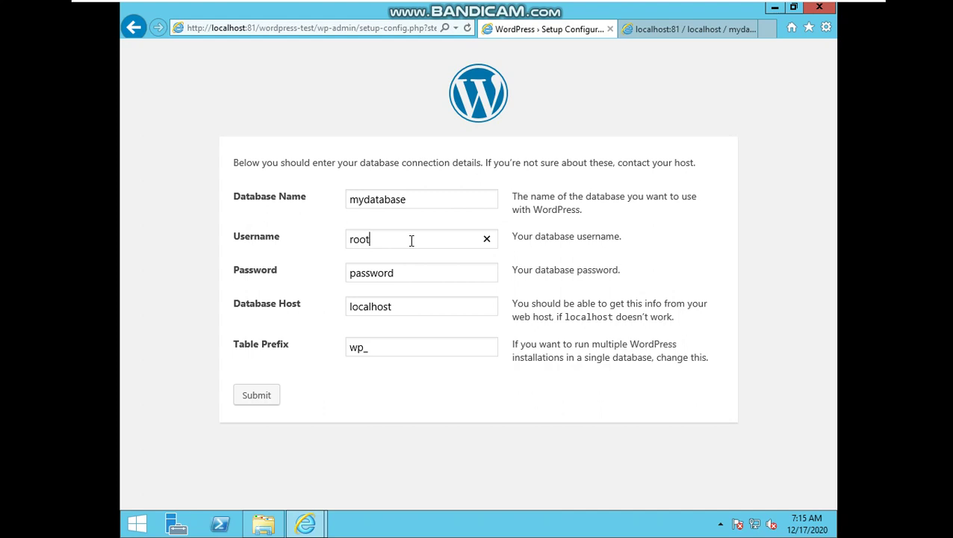
{"action": "type", "text": "root"}
{"action": "left_click", "coordinate": [404, 270]}
{"action": "left_click_drag", "start_coordinate": [404, 270], "coordinate": [301, 275]}
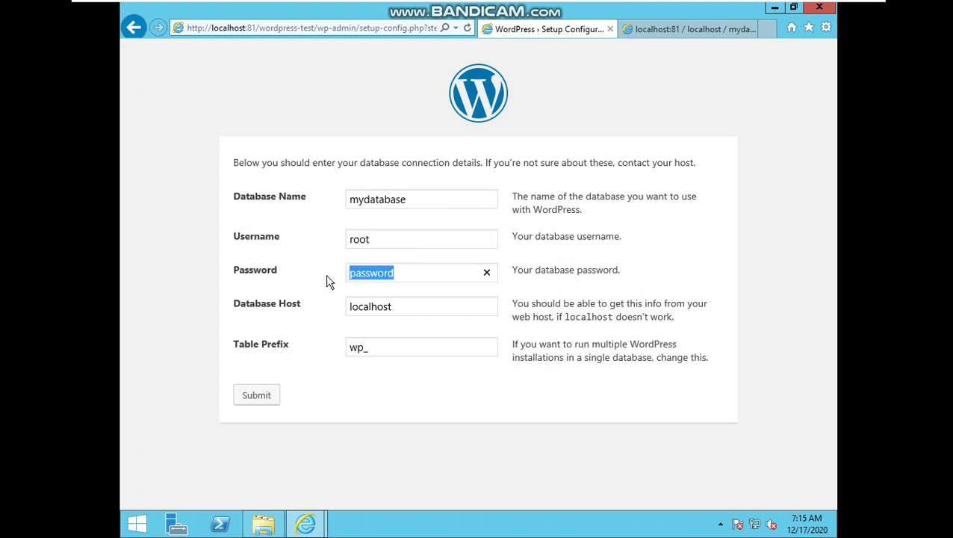
{"action": "type", "text": "11111111"}
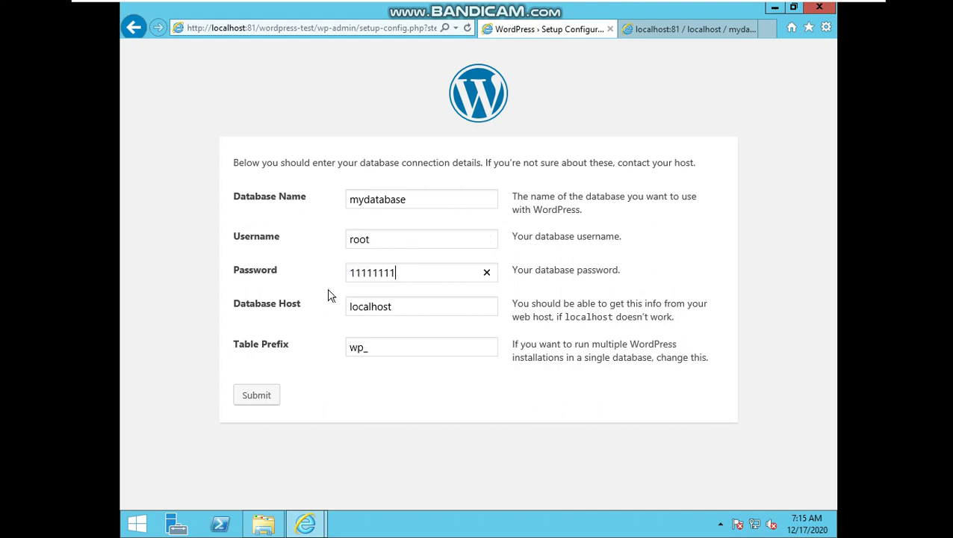
{"action": "left_click", "coordinate": [270, 396]}
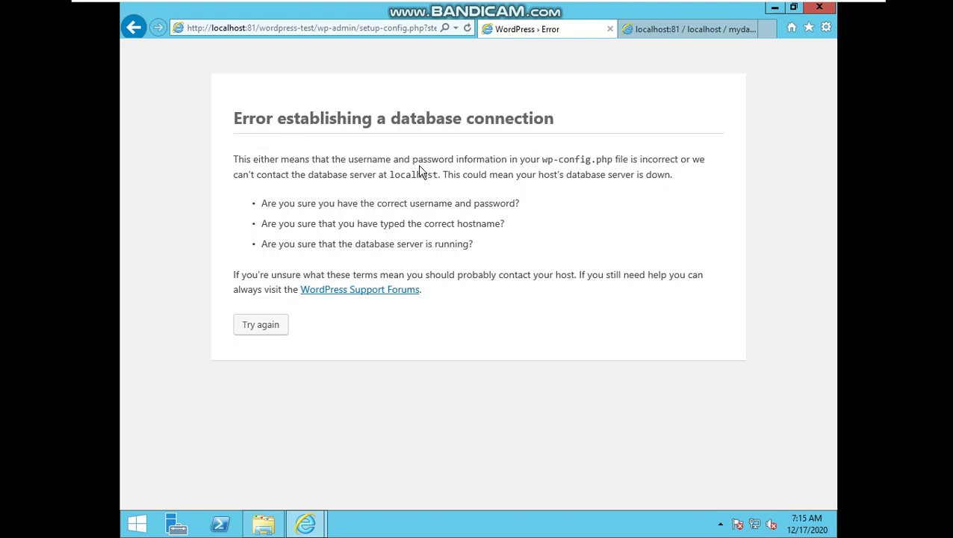
Go back, confirm mydatabase exists in phpMyAdmin, and resubmit with the corrected database password
{"action": "left_click", "coordinate": [147, 35]}
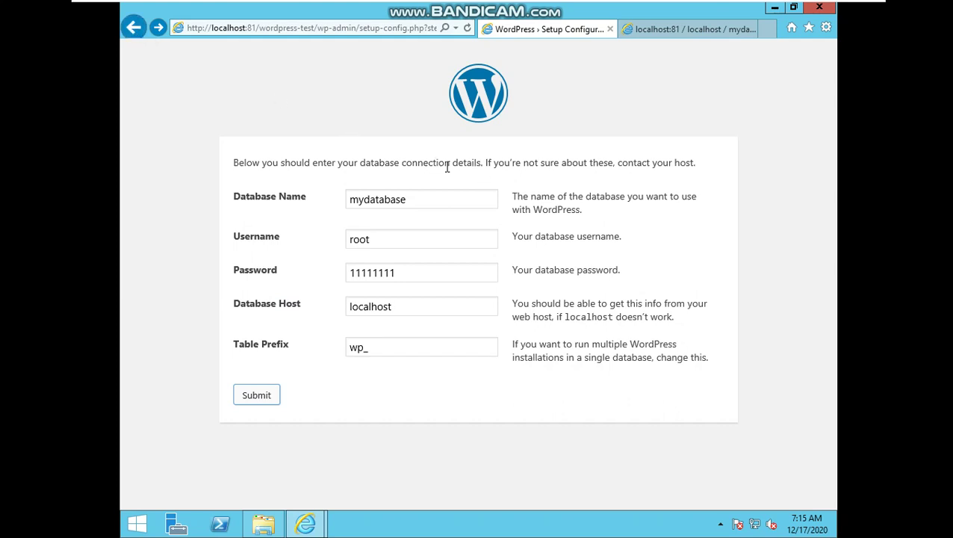
{"action": "left_click", "coordinate": [438, 199]}
{"action": "left_click", "coordinate": [691, 29]}
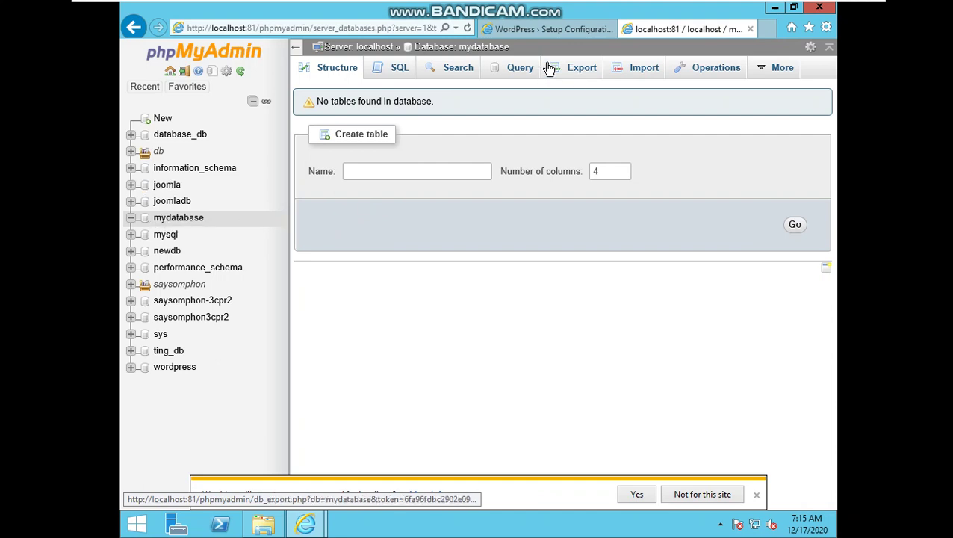
{"action": "left_click", "coordinate": [551, 30]}
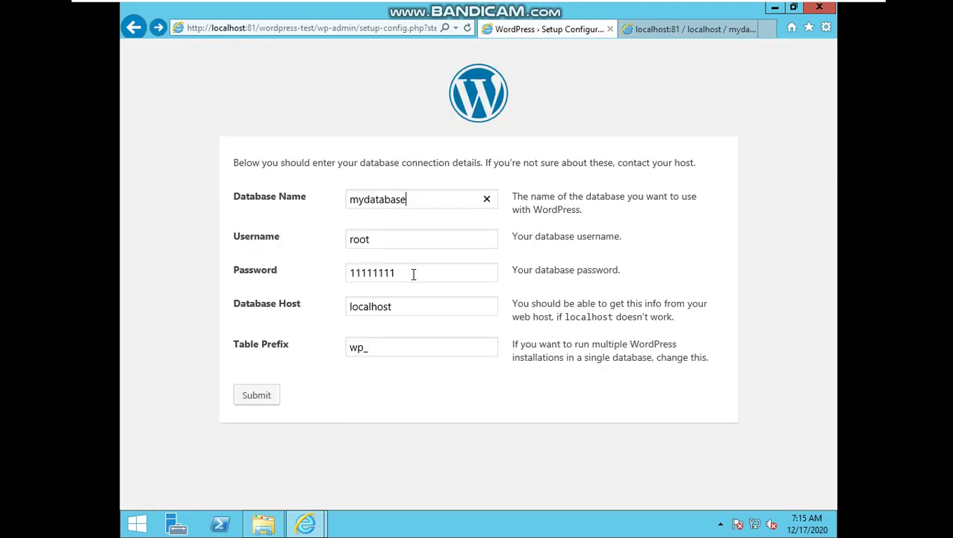
{"action": "left_click_drag", "start_coordinate": [414, 273], "coordinate": [334, 281]}
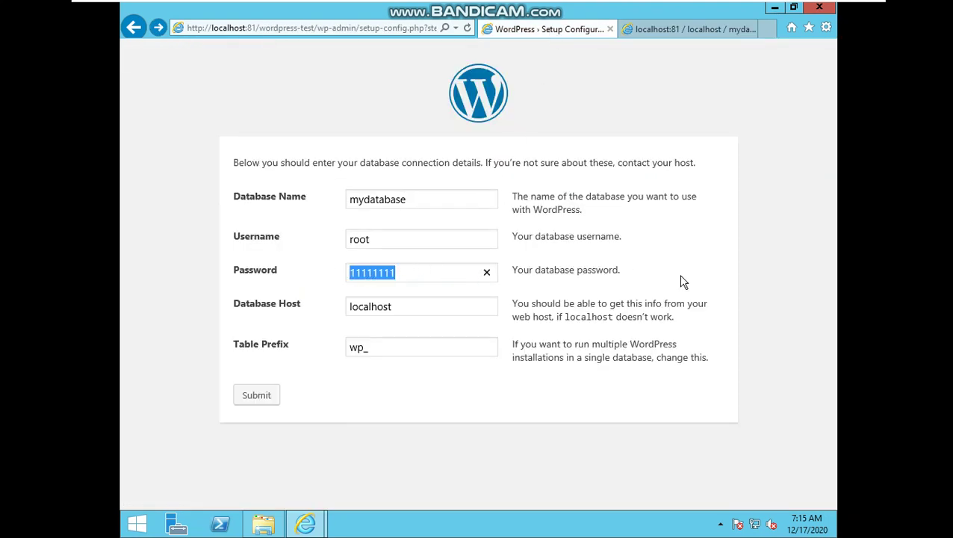
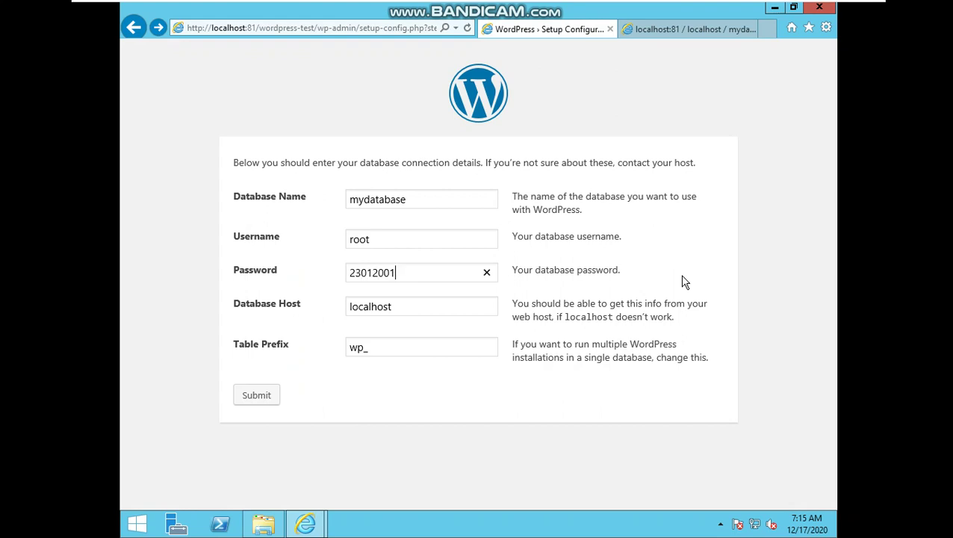
{"action": "left_click", "coordinate": [258, 395]}
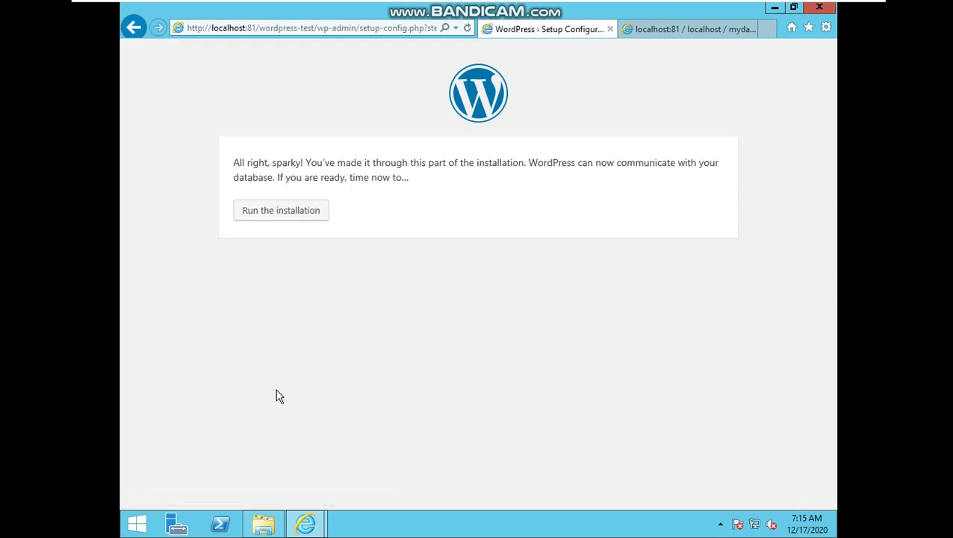
Run the installation and enter the site title and admin username
{"action": "left_click", "coordinate": [291, 214]}
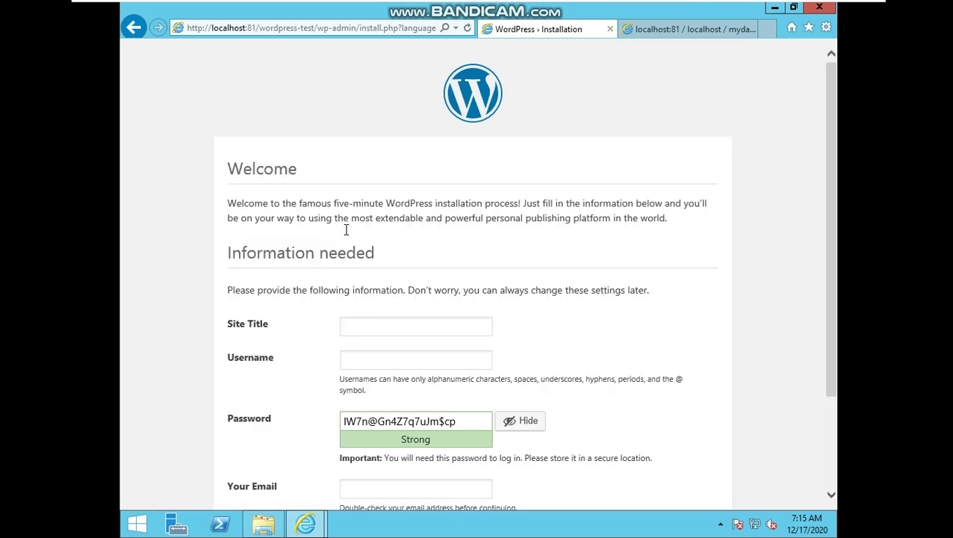
{"action": "type", "text": "saysomphon3CPR2"}
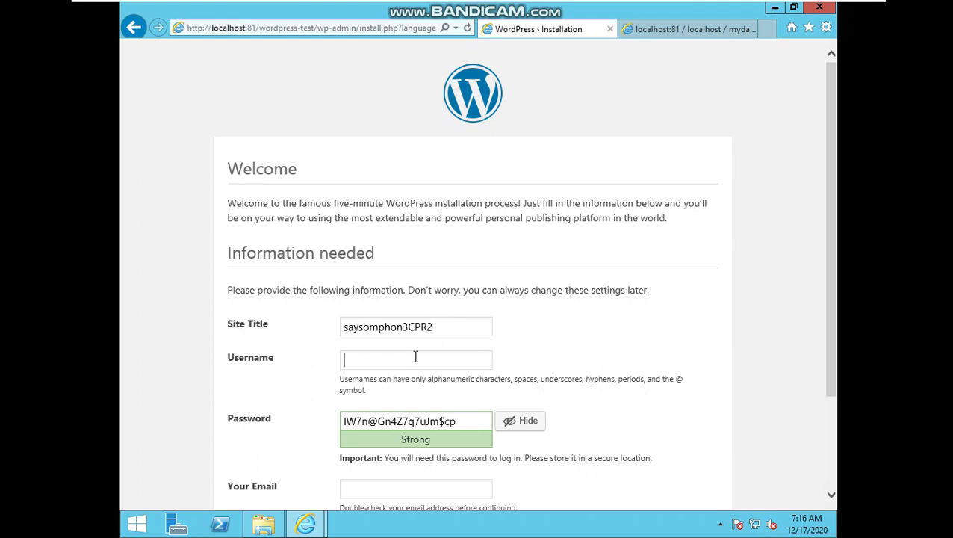
{"action": "type", "text": "saysomphon3CPR2"}
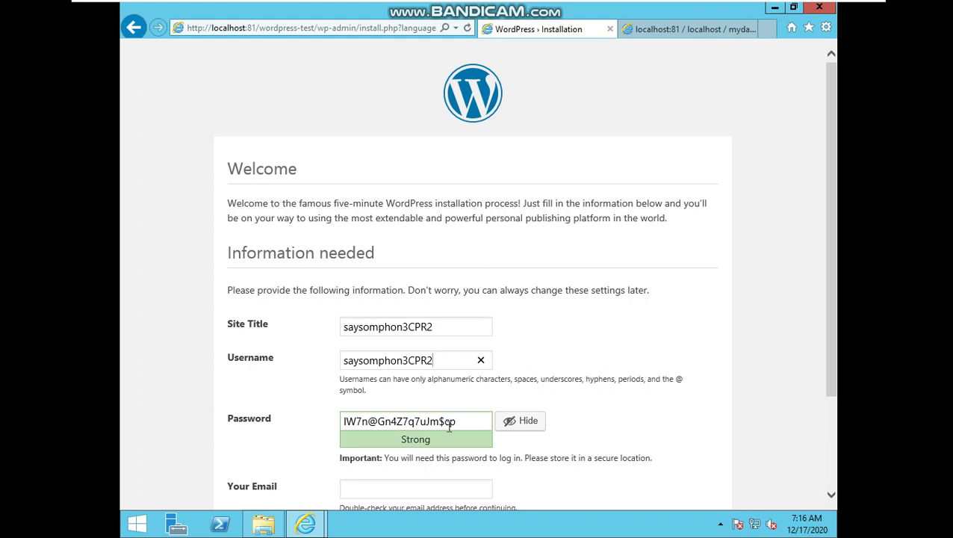
Set a weak admin password, add the admin e-mail, discourage search engines, and install WordPress
{"action": "left_click_drag", "start_coordinate": [459, 421], "coordinate": [291, 420]}
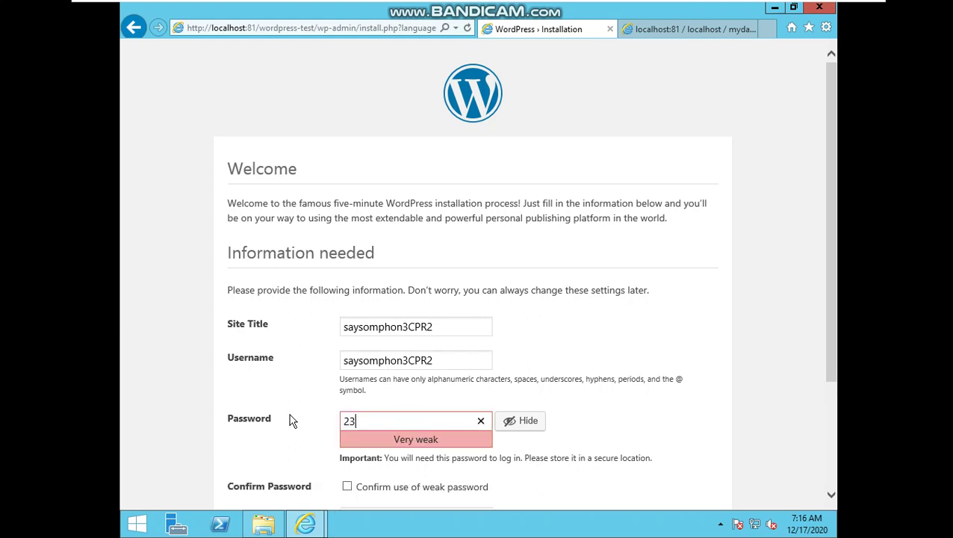
{"action": "scroll", "coordinate": [346, 414], "scroll_direction": "down", "scroll_amount": 1}
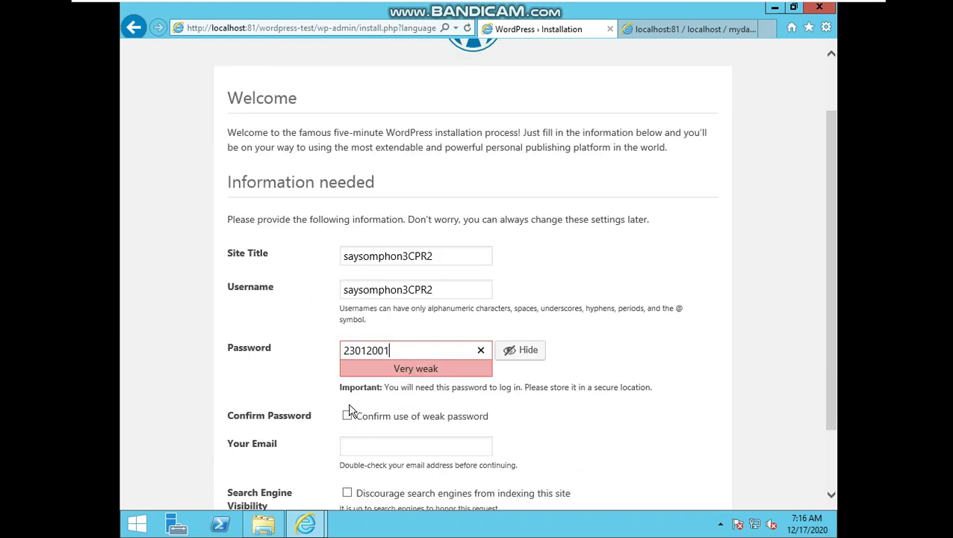
{"action": "left_click", "coordinate": [348, 416]}
{"action": "scroll", "coordinate": [356, 423], "scroll_direction": "down", "scroll_amount": 1}
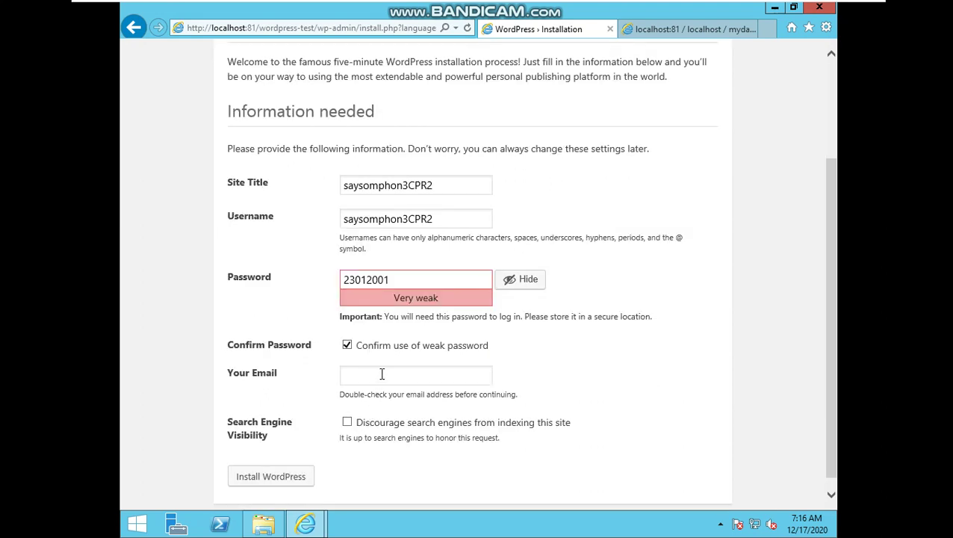
{"action": "left_click", "coordinate": [347, 423]}
{"action": "left_click", "coordinate": [293, 480]}
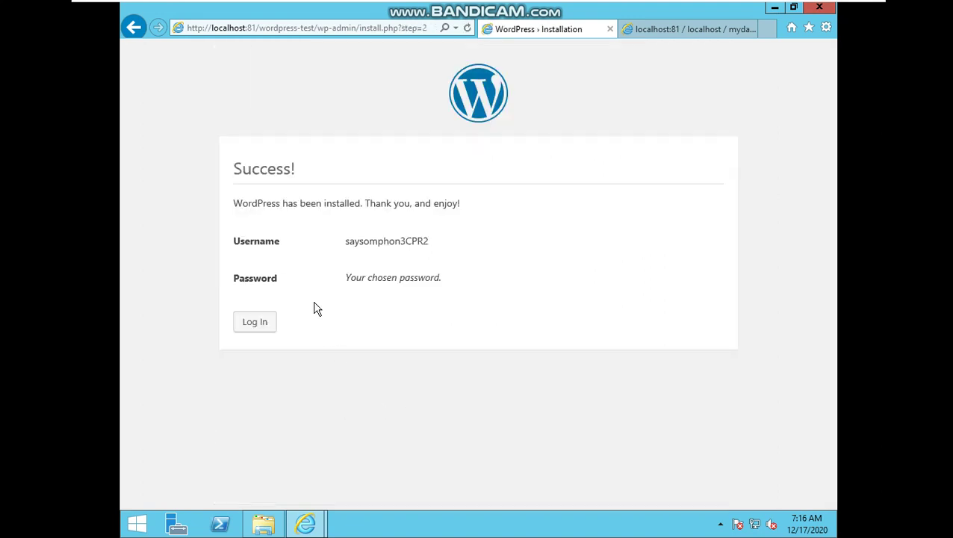
Log in on wp-login.php with the admin username and password
{"action": "left_click", "coordinate": [257, 322]}
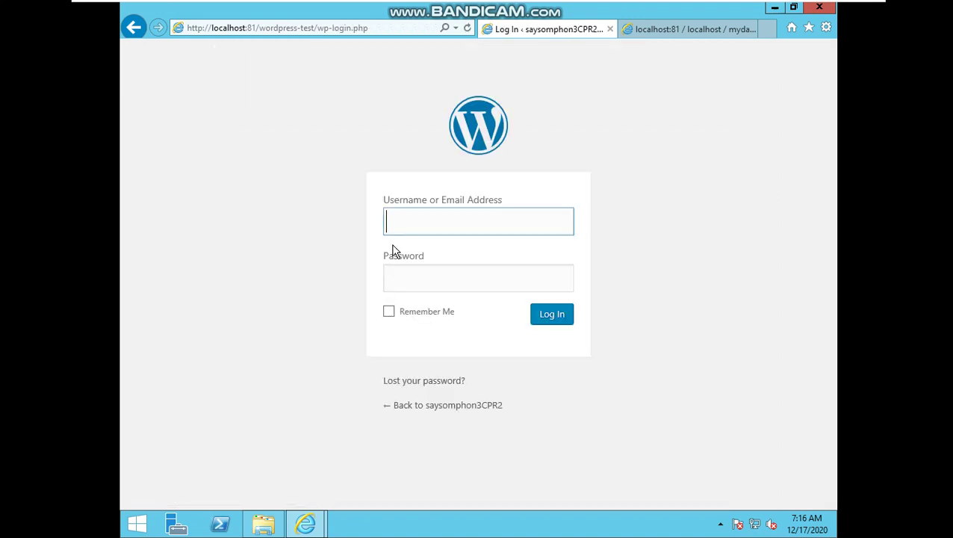
{"action": "type", "text": "saysomphon3CPR2"}
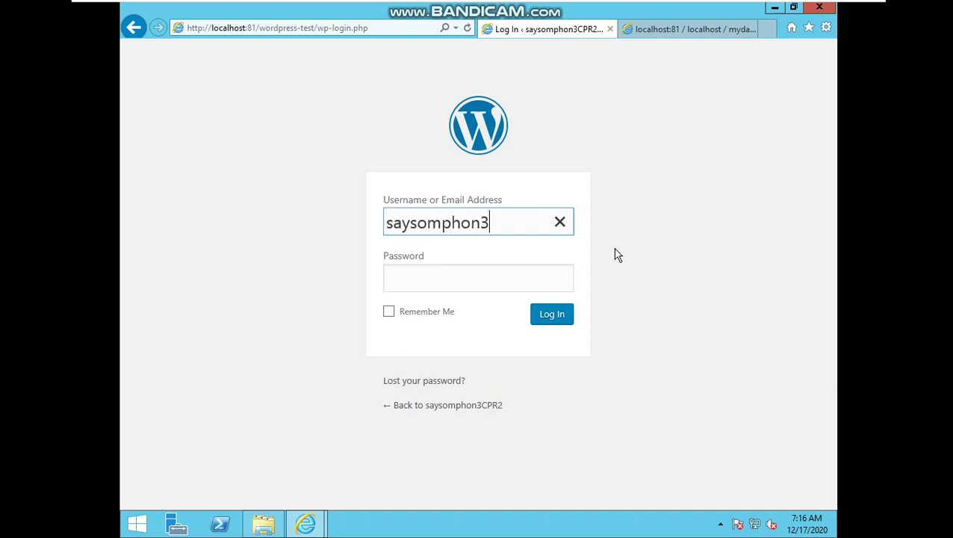
{"action": "left_click", "coordinate": [511, 276]}
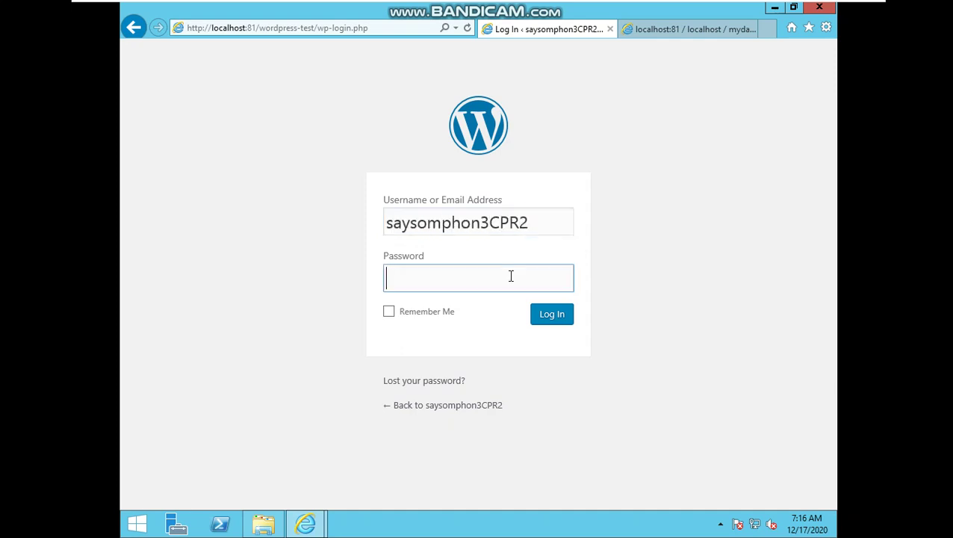
{"action": "type", "text": "••••••••"}
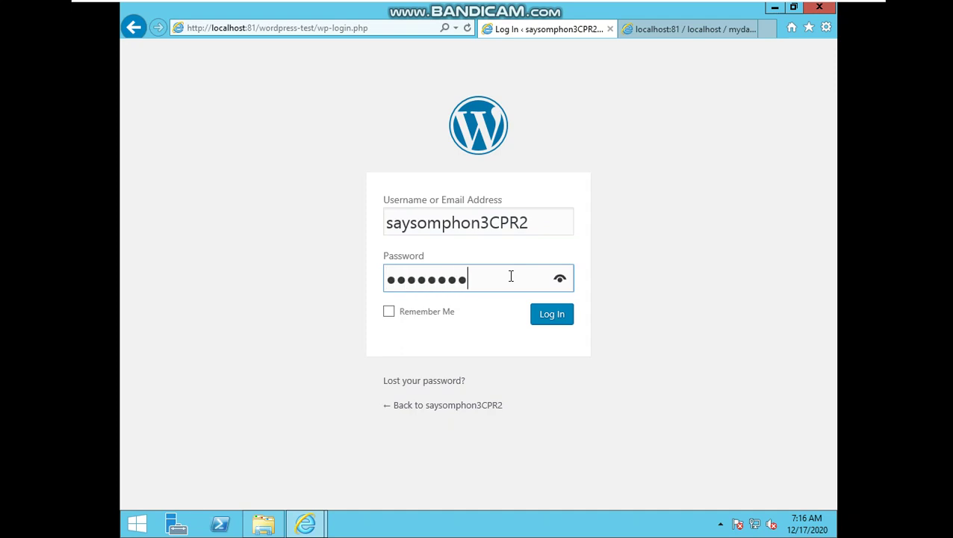
{"action": "left_click", "coordinate": [553, 316]}
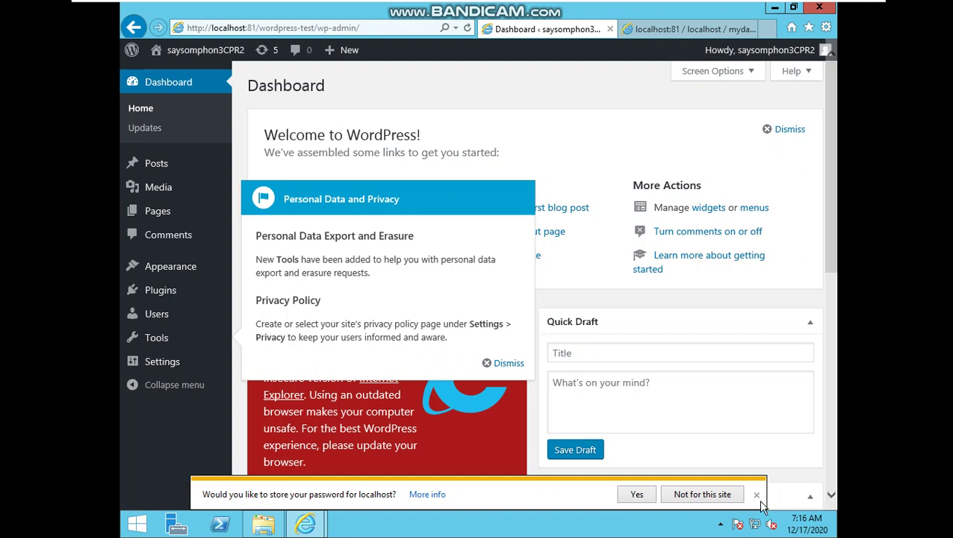
Dismiss the save-password prompt, view the live site, then return to the Dashboard and choose Pages > Add New
{"action": "left_click", "coordinate": [756, 494]}
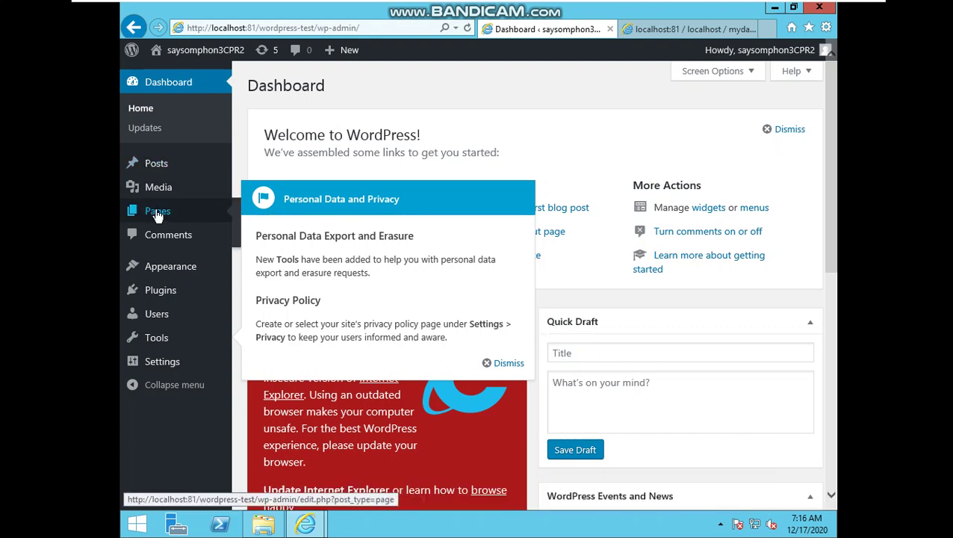
{"action": "left_click", "coordinate": [203, 51]}
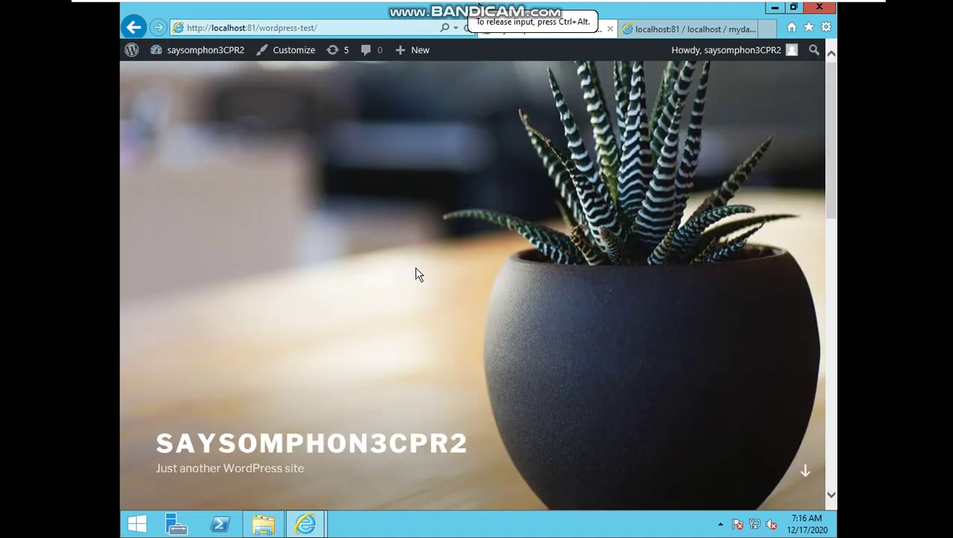
{"action": "mouse_move", "coordinate": [203, 59]}
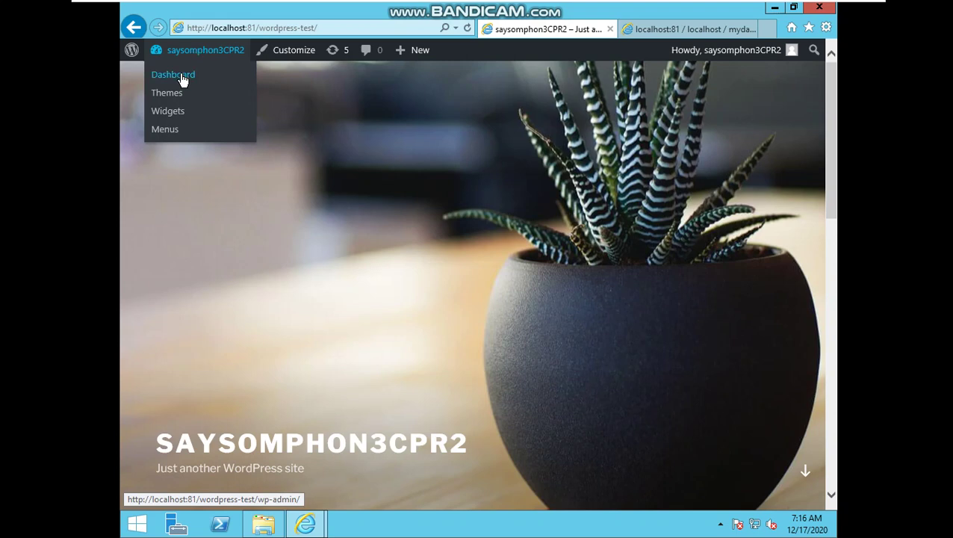
{"action": "left_click", "coordinate": [183, 78]}
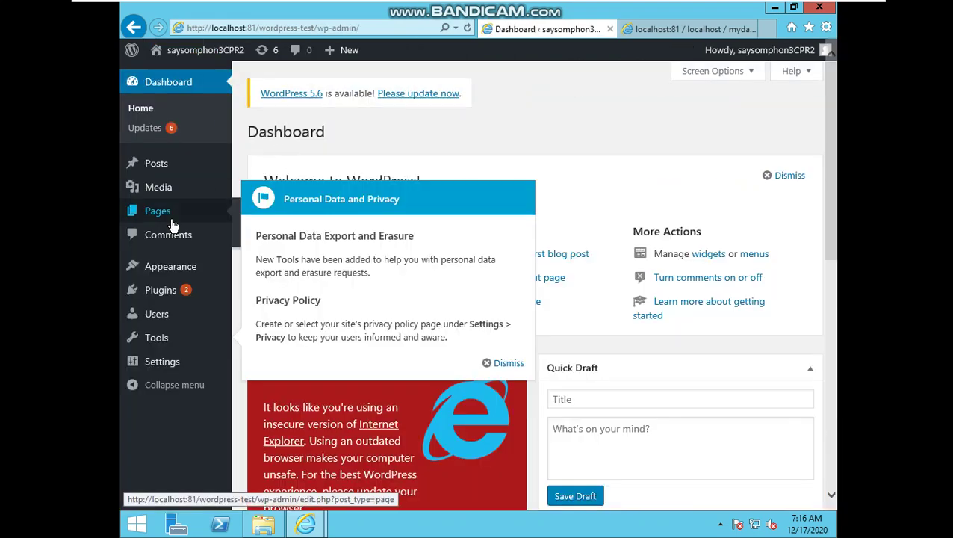
{"action": "left_click", "coordinate": [167, 215]}
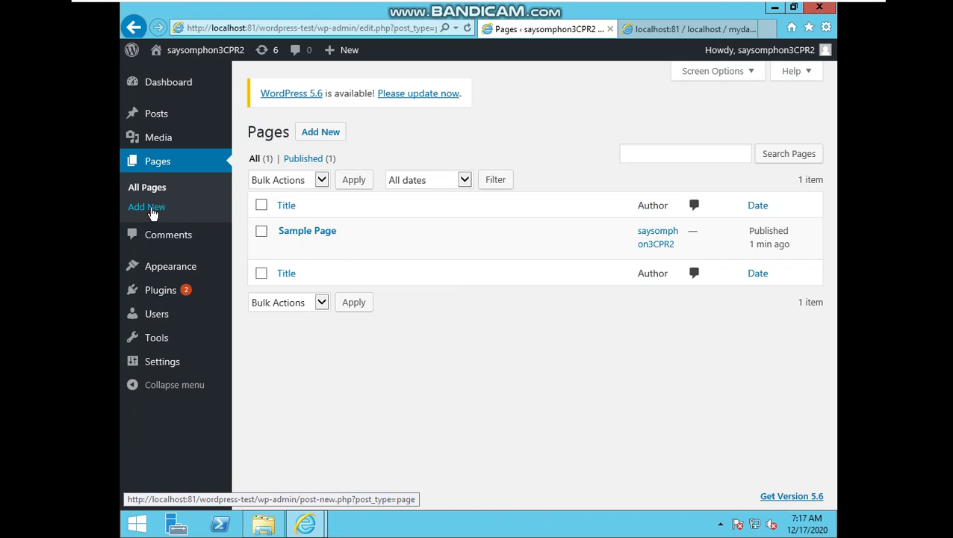
{"action": "left_click", "coordinate": [150, 208]}
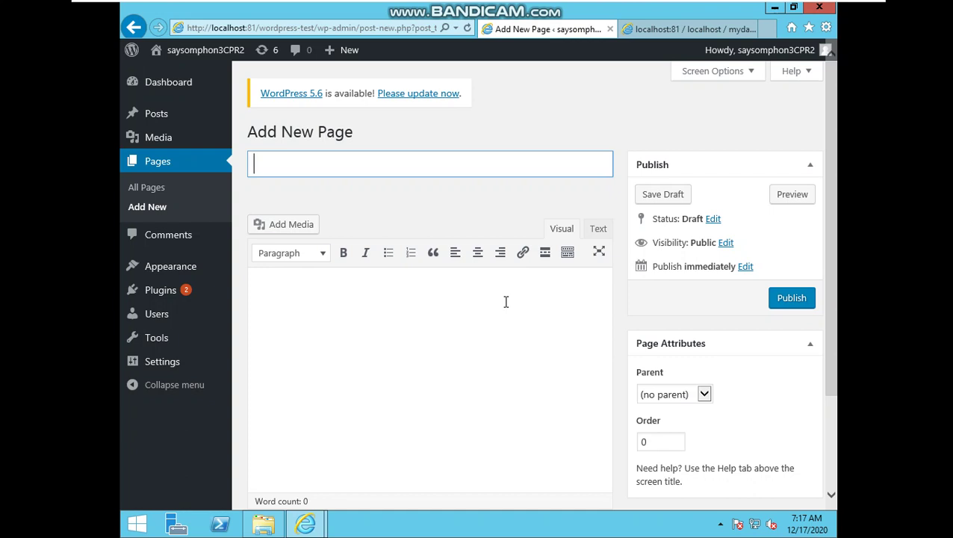
Title the new page 'the first page' and begin its body paragraph
{"action": "type", "text": "the fir"}
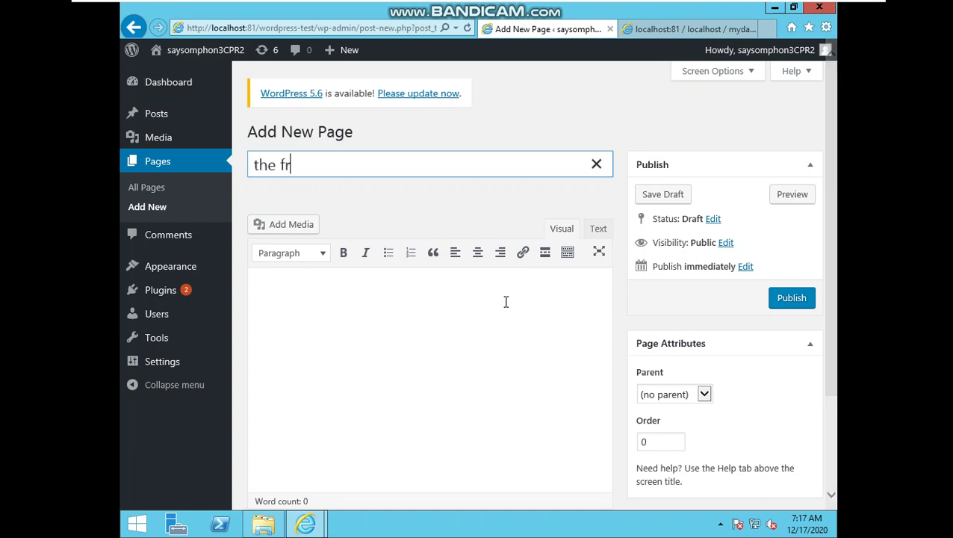
{"action": "type", "text": "st page"}
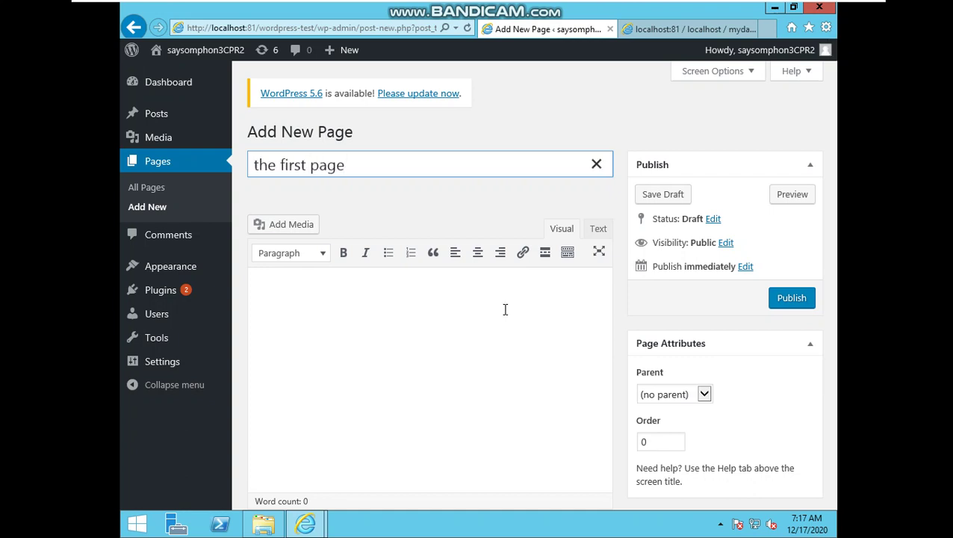
{"action": "left_click", "coordinate": [499, 313]}
{"action": "type", "text": "this is a paragraph"}
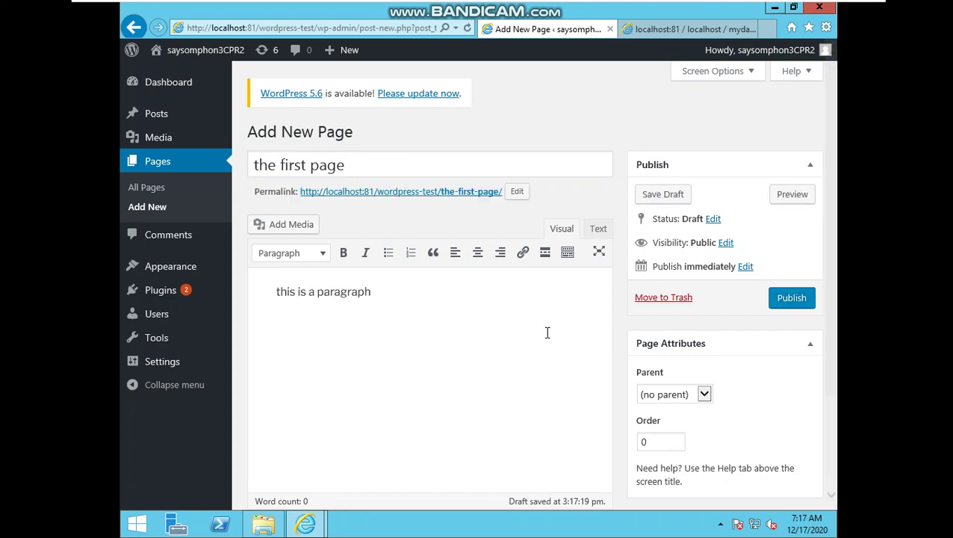
{"action": "scroll", "coordinate": [694, 396], "scroll_direction": "down", "scroll_amount": 2}
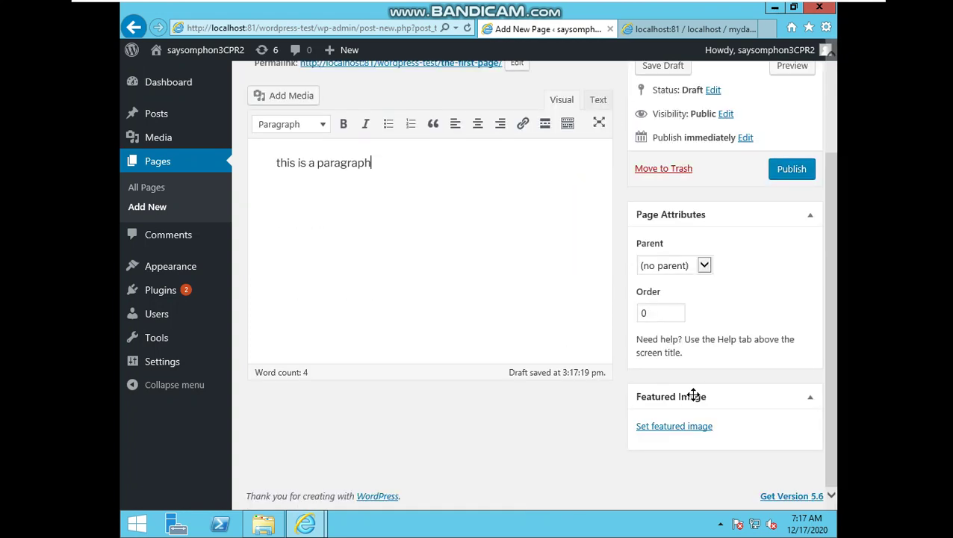
Upload charger1.jpg and set it as the page's featured image
{"action": "left_click", "coordinate": [678, 426]}
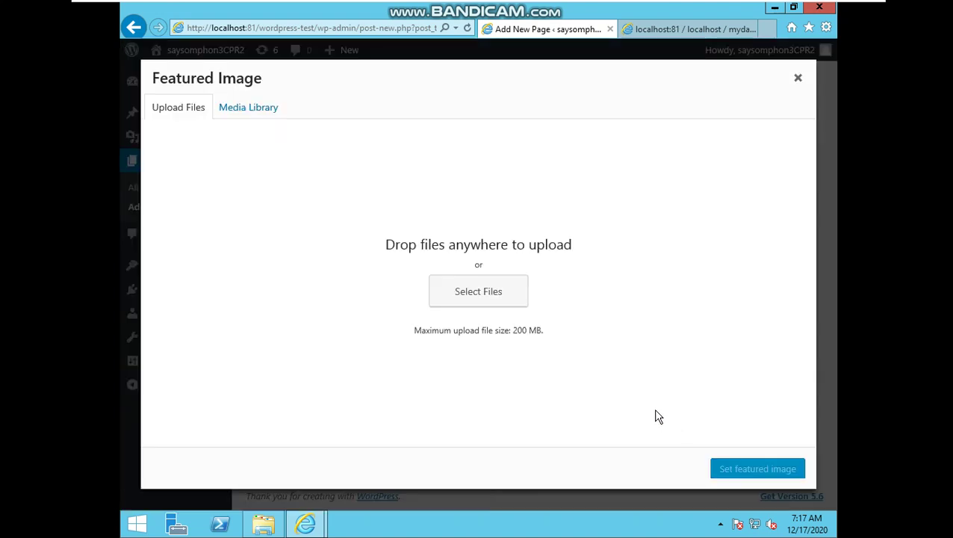
{"action": "left_click", "coordinate": [455, 295]}
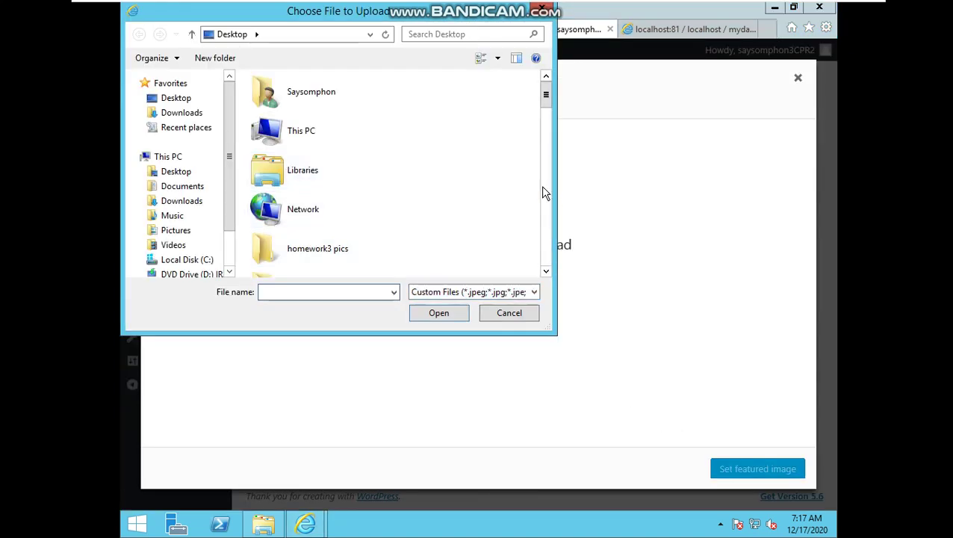
{"action": "left_click_drag", "start_coordinate": [547, 95], "coordinate": [532, 142]}
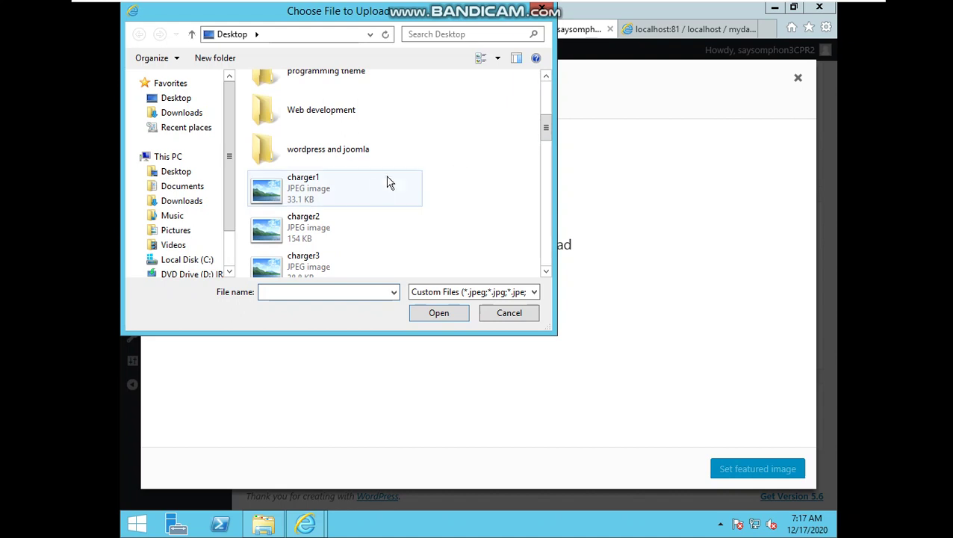
{"action": "double_click", "coordinate": [367, 196]}
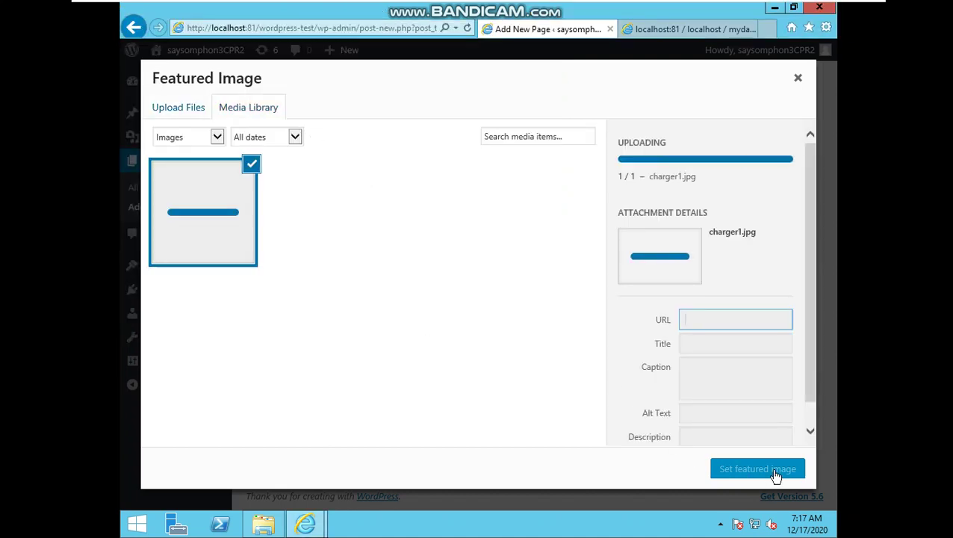
{"action": "left_click", "coordinate": [773, 471]}
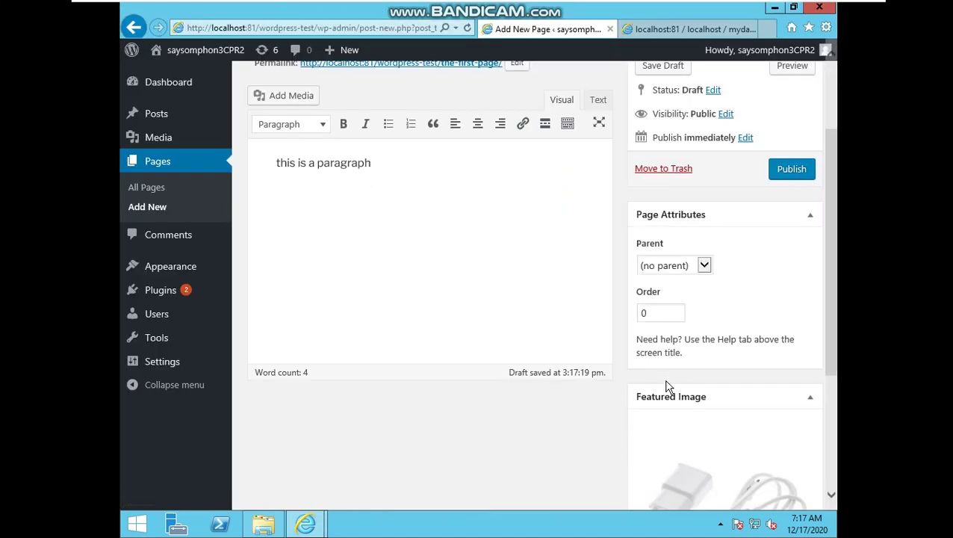
Save the page as a draft, then publish it
{"action": "scroll", "coordinate": [470, 286], "scroll_direction": "up", "scroll_amount": 3}
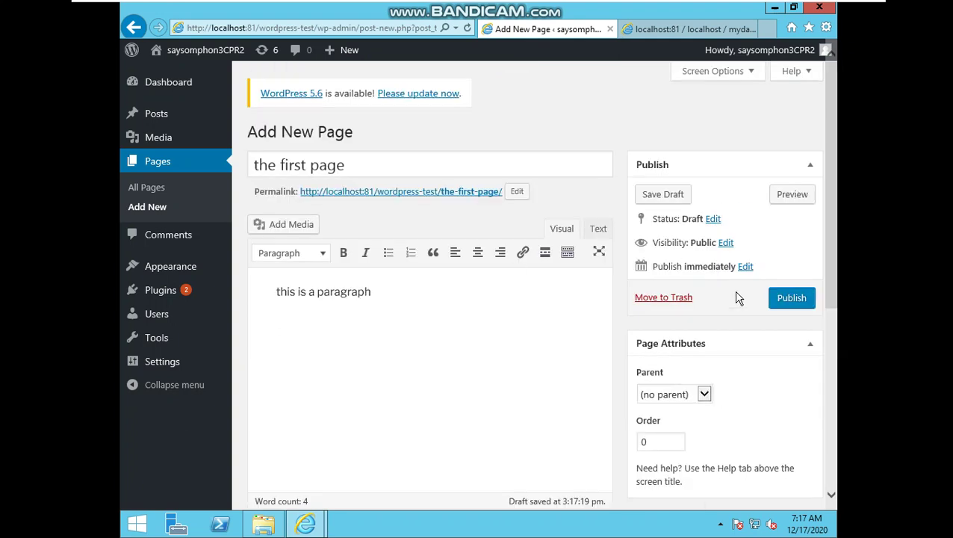
{"action": "left_click", "coordinate": [664, 194]}
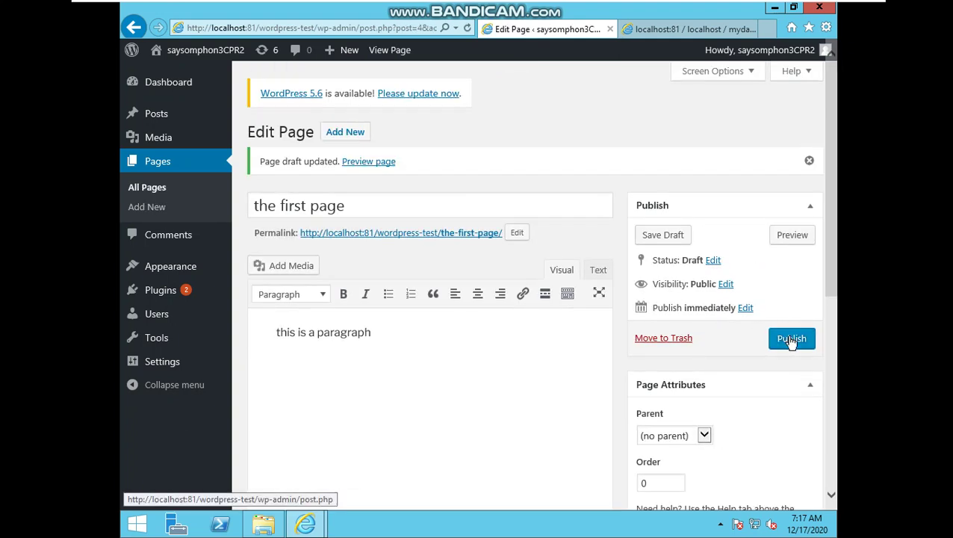
{"action": "left_click", "coordinate": [789, 340]}
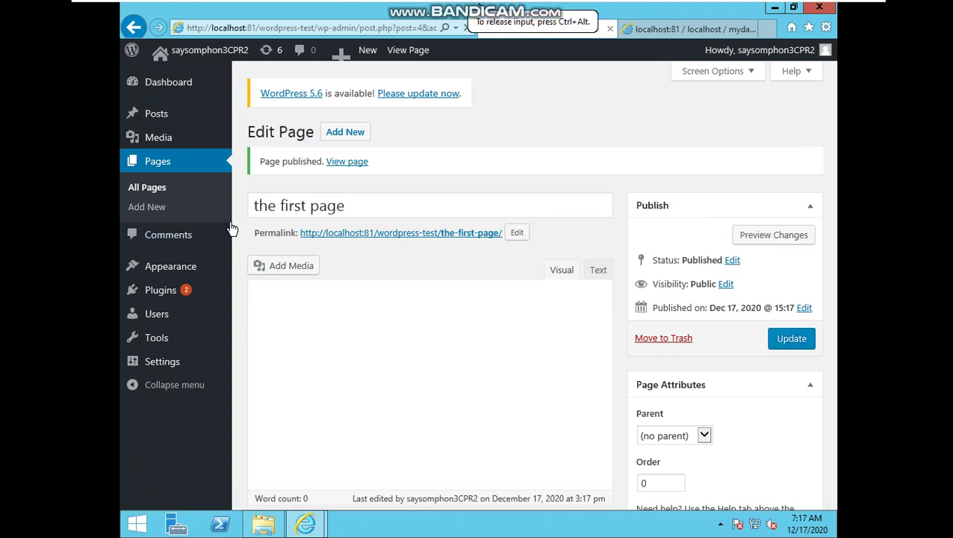
View the site's front page, then go back to the admin Dashboard
{"action": "left_click", "coordinate": [213, 59]}
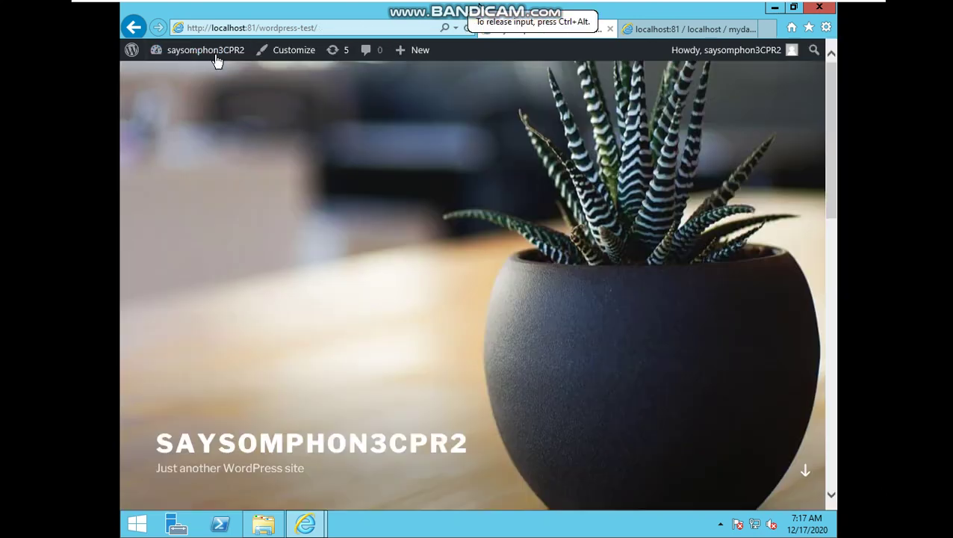
{"action": "scroll", "coordinate": [478, 309], "scroll_direction": "down", "scroll_amount": 10}
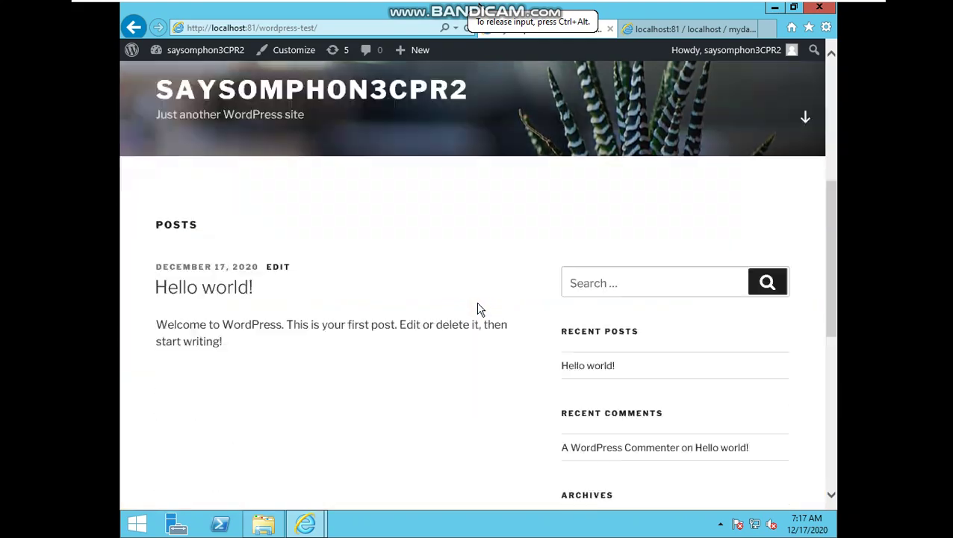
{"action": "scroll", "coordinate": [418, 299], "scroll_direction": "up", "scroll_amount": 7}
{"action": "scroll", "coordinate": [361, 294], "scroll_direction": "up", "scroll_amount": 3}
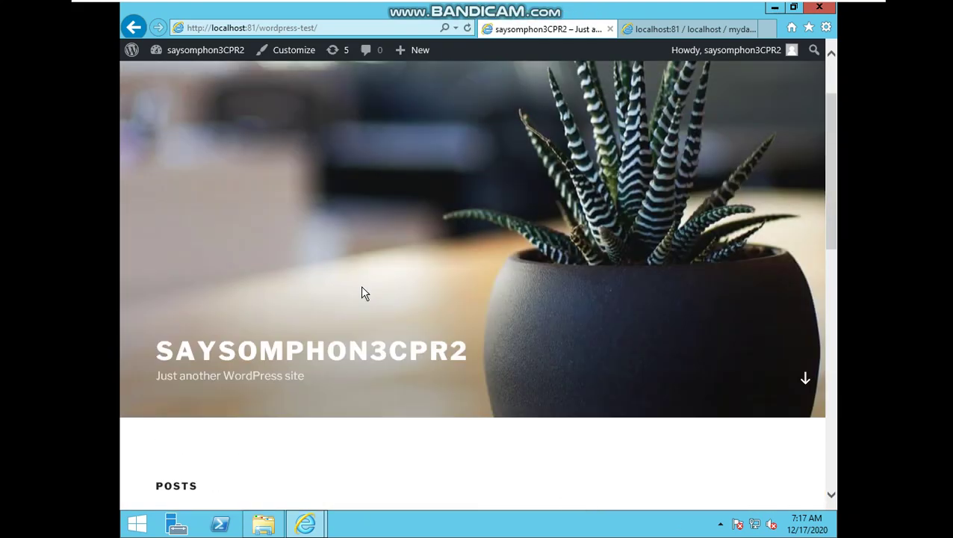
{"action": "mouse_move", "coordinate": [200, 54]}
{"action": "left_click", "coordinate": [190, 76]}
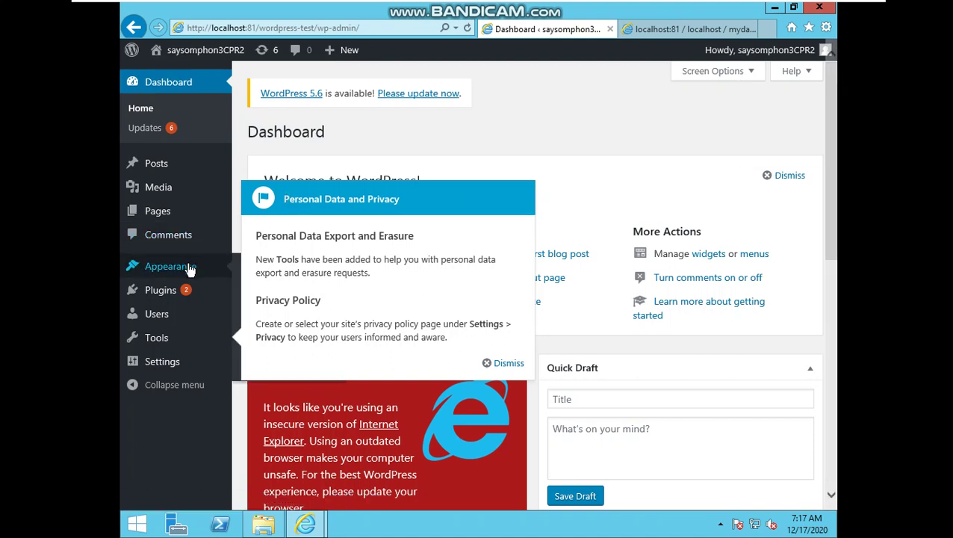
In Appearance > Menus, create a new menu named 'main menu'
{"action": "left_click", "coordinate": [190, 268]}
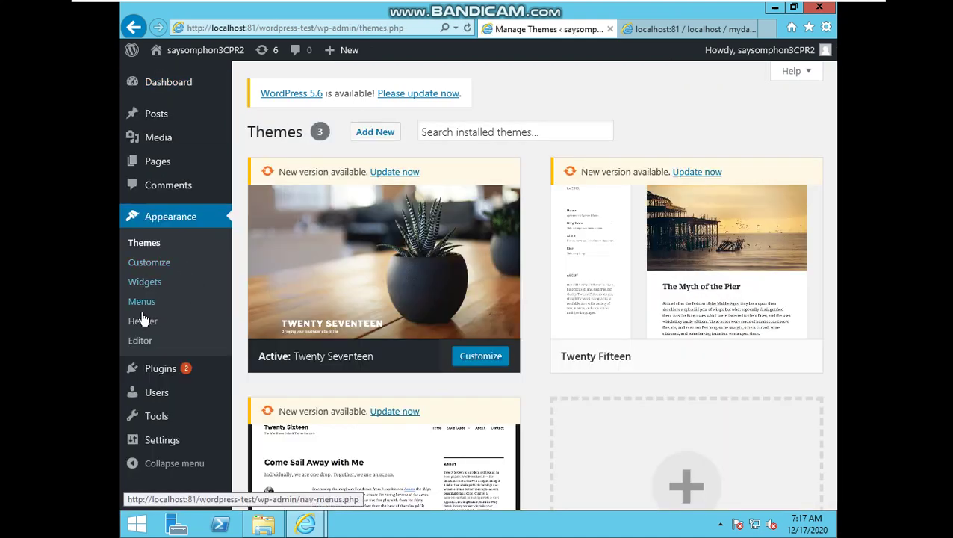
{"action": "left_click", "coordinate": [141, 305]}
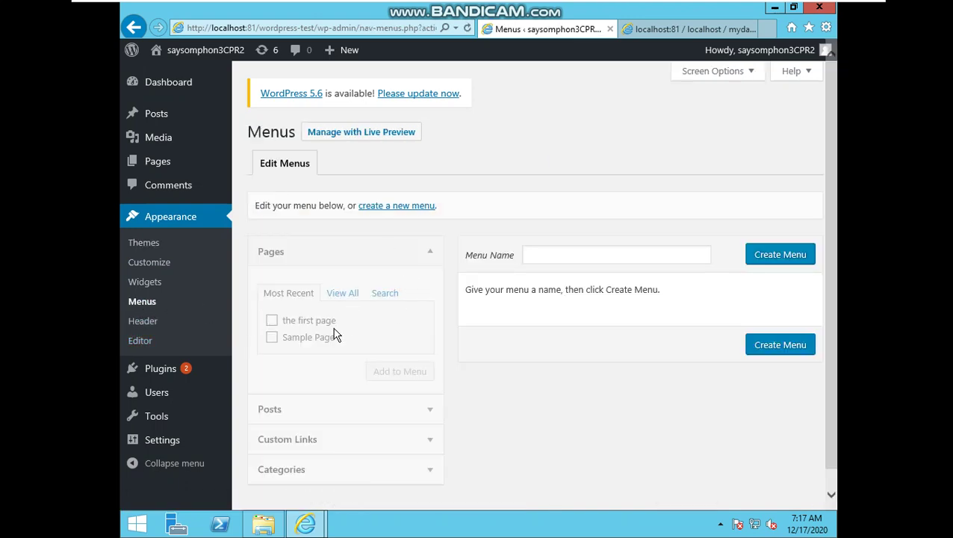
{"action": "left_click", "coordinate": [273, 321]}
{"action": "left_click", "coordinate": [612, 256]}
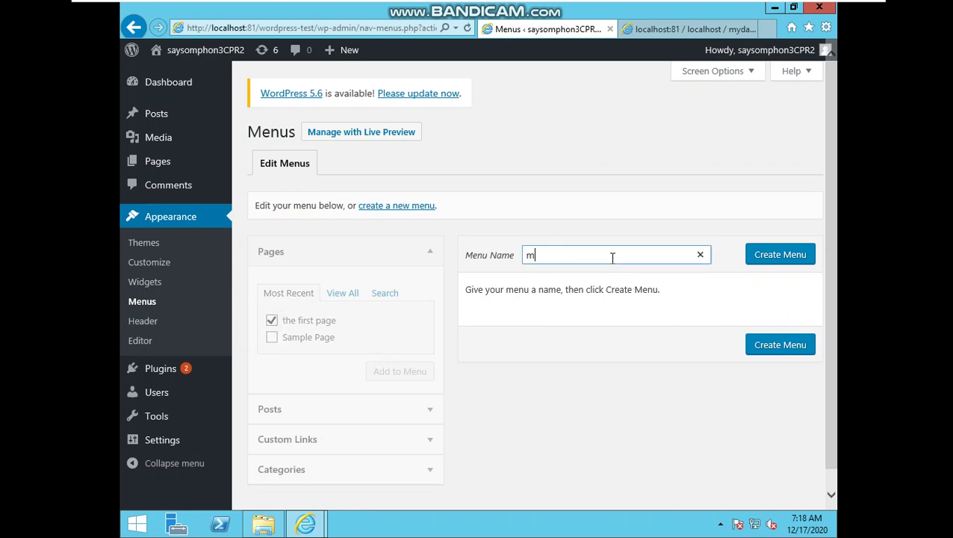
{"action": "type", "text": "main menu"}
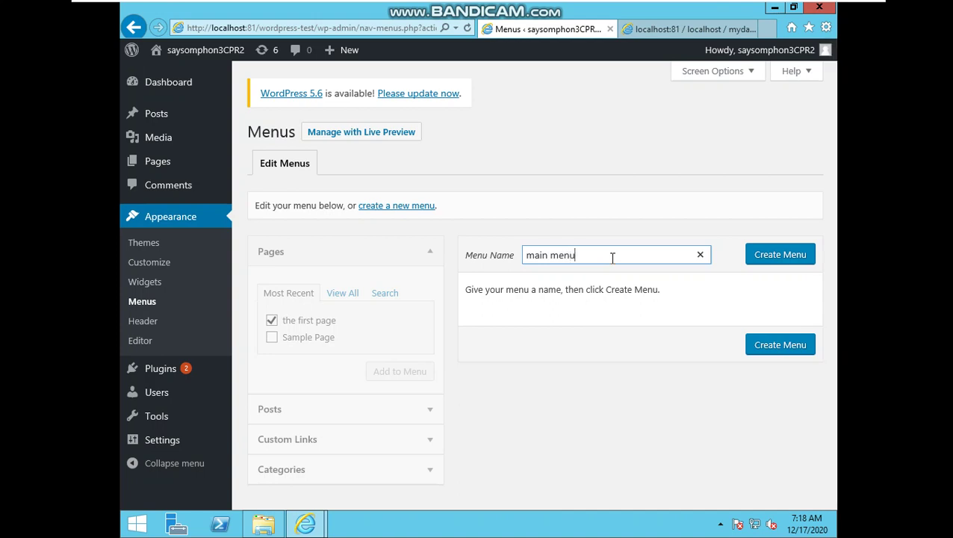
{"action": "left_click", "coordinate": [773, 255]}
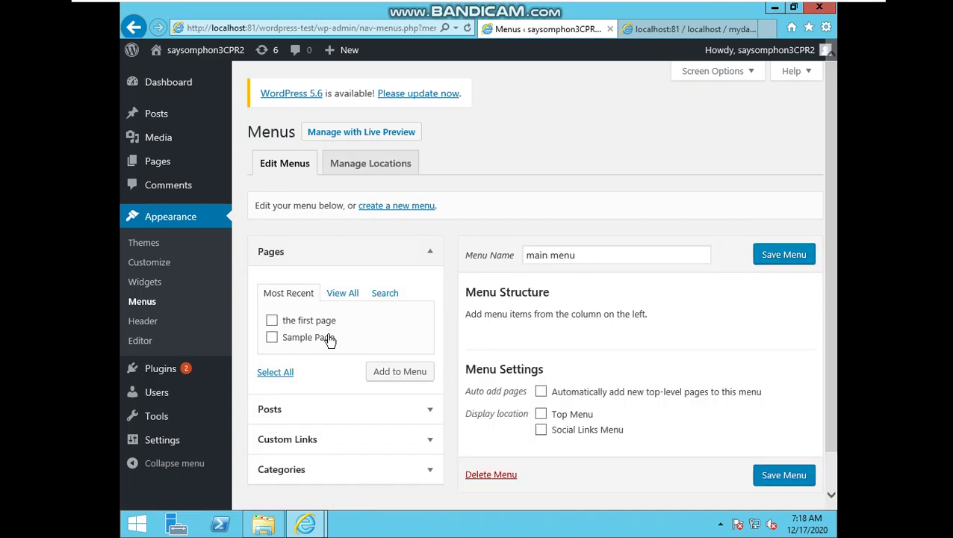
Add 'the first page' to main menu, assign it to Top Menu with auto-add pages, and save
{"action": "left_click", "coordinate": [272, 320]}
{"action": "left_click", "coordinate": [401, 381]}
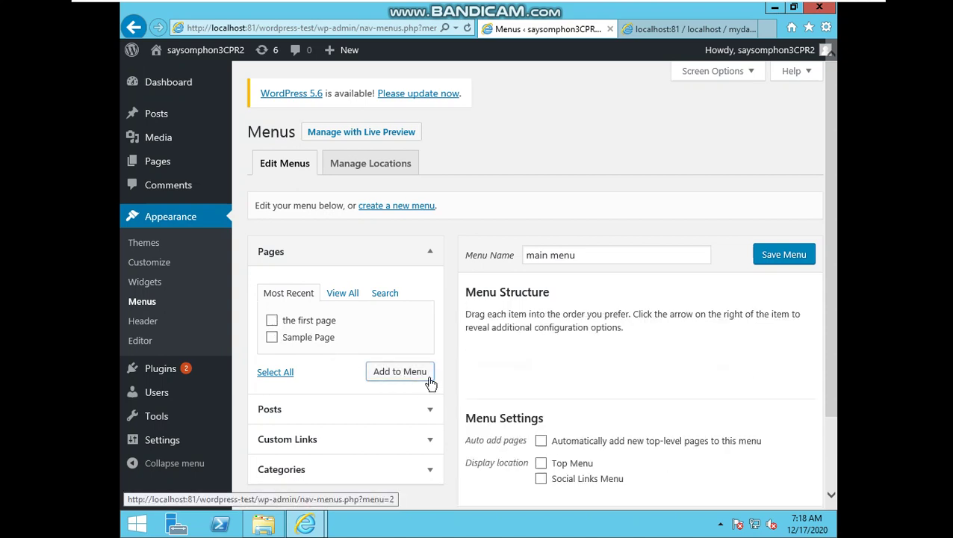
{"action": "scroll", "coordinate": [523, 411], "scroll_direction": "down", "scroll_amount": 1}
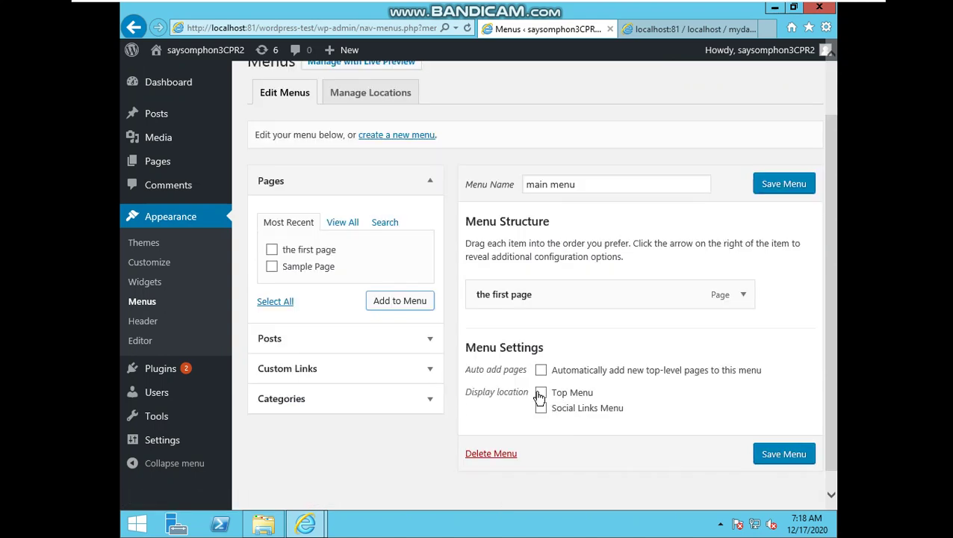
{"action": "left_click", "coordinate": [540, 392]}
{"action": "left_click", "coordinate": [541, 370]}
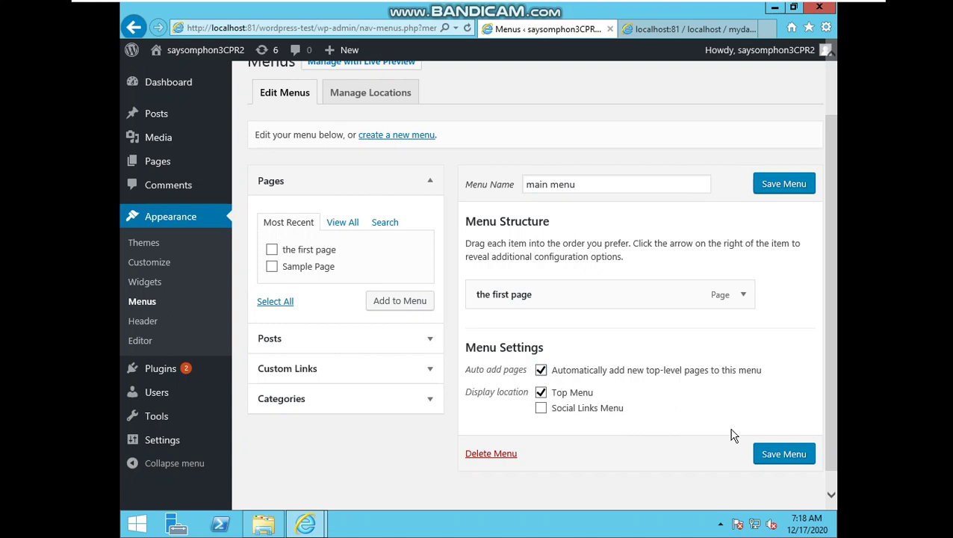
{"action": "left_click", "coordinate": [756, 453]}
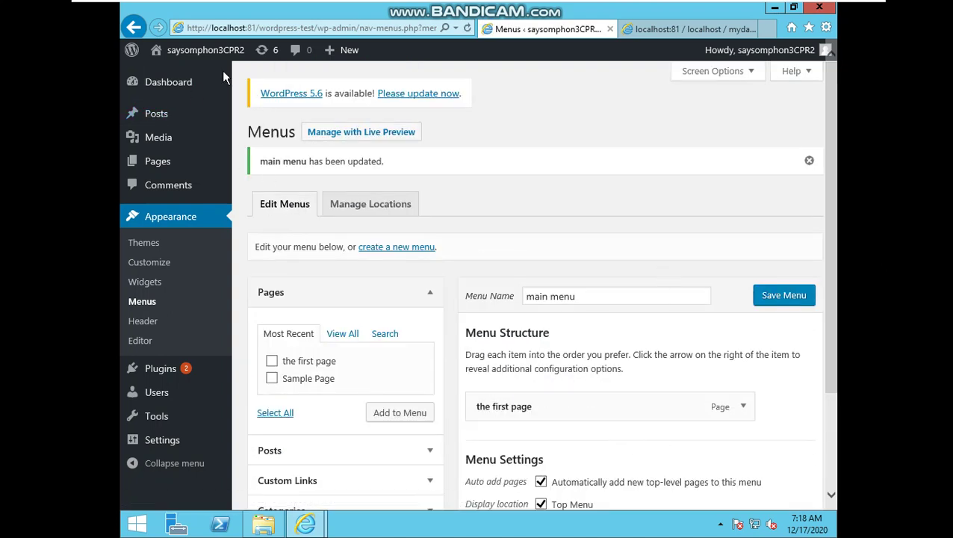
{"action": "left_click", "coordinate": [199, 51]}
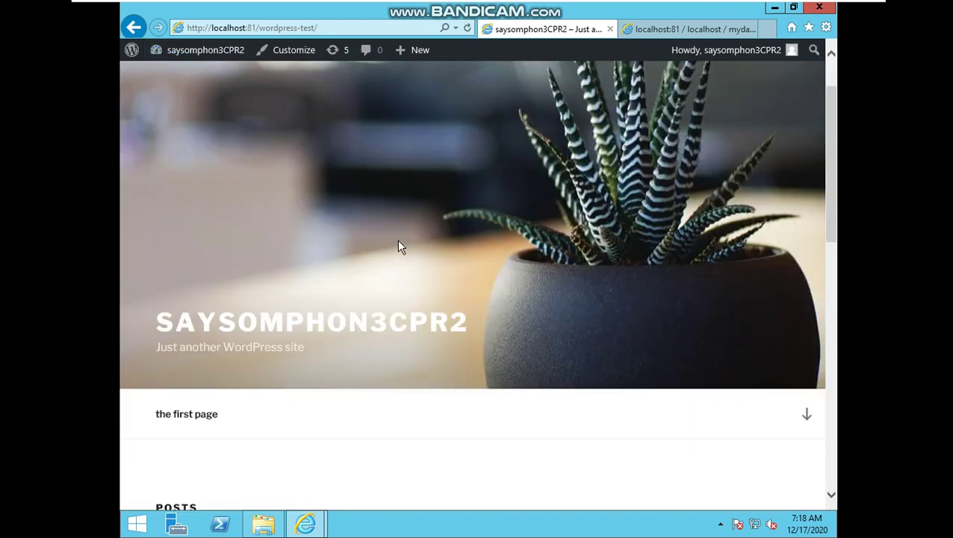
Open 'the first page' from the site menu, check its paragraph, then minimize Internet Explorer
{"action": "left_click", "coordinate": [194, 415]}
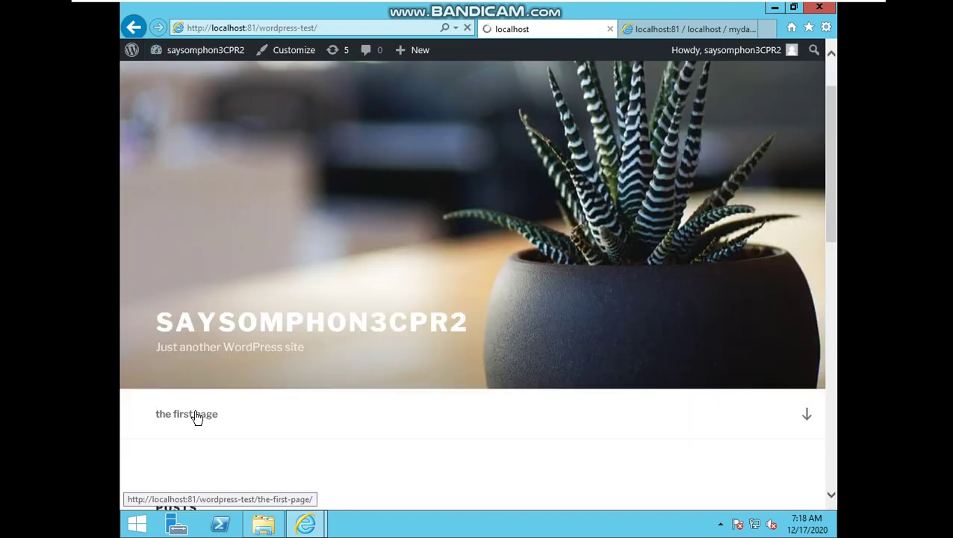
{"action": "scroll", "coordinate": [459, 355], "scroll_direction": "down", "scroll_amount": 4}
{"action": "scroll", "coordinate": [470, 351], "scroll_direction": "down", "scroll_amount": 4}
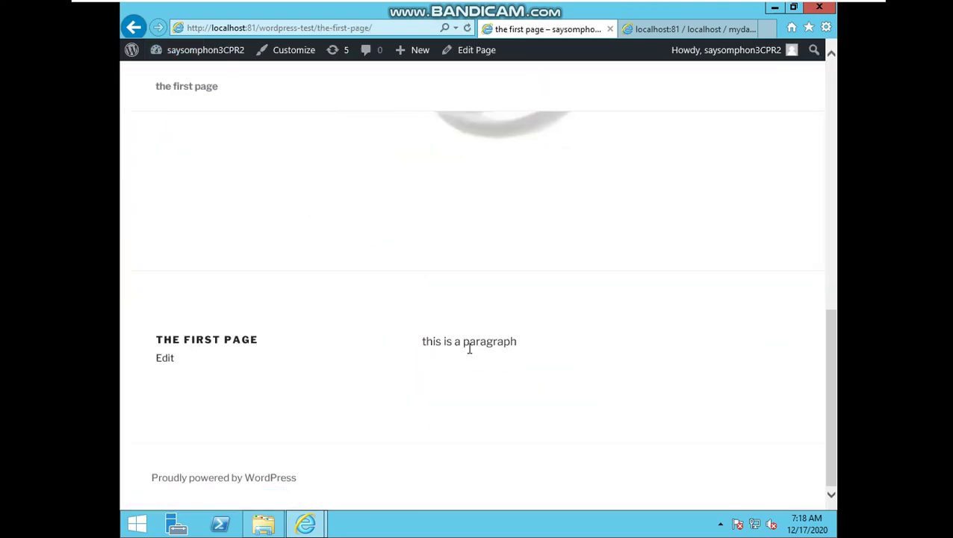
{"action": "left_click_drag", "start_coordinate": [417, 348], "coordinate": [525, 342]}
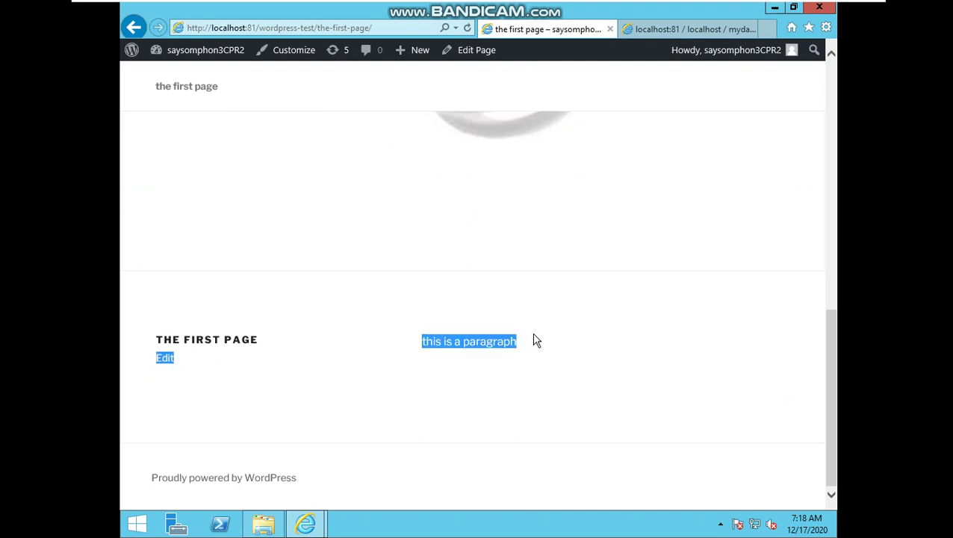
{"action": "scroll", "coordinate": [536, 336], "scroll_direction": "up", "scroll_amount": 4}
{"action": "left_click", "coordinate": [775, 9]}
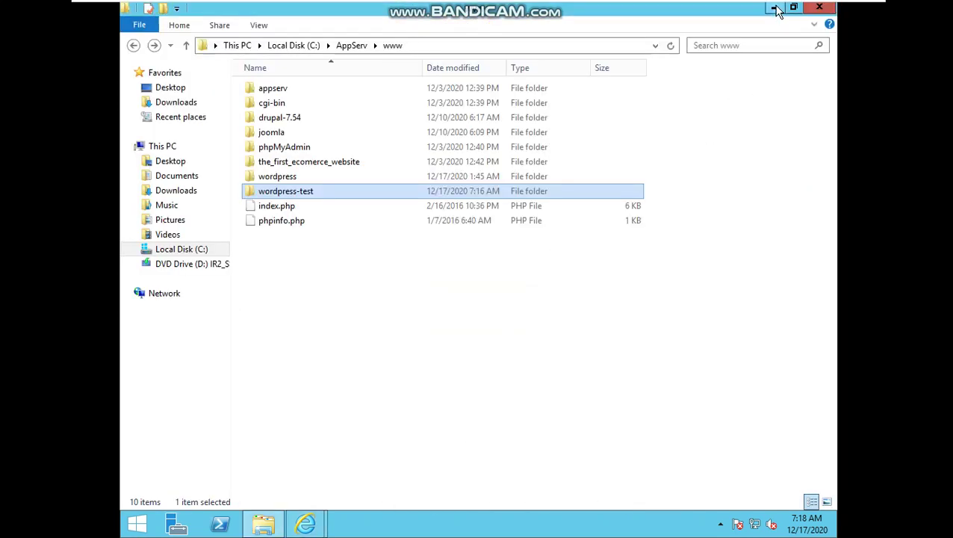
Leave the VM's full-screen view and bring the untitled Notepad window forward
{"action": "mouse_move", "coordinate": [736, 1]}
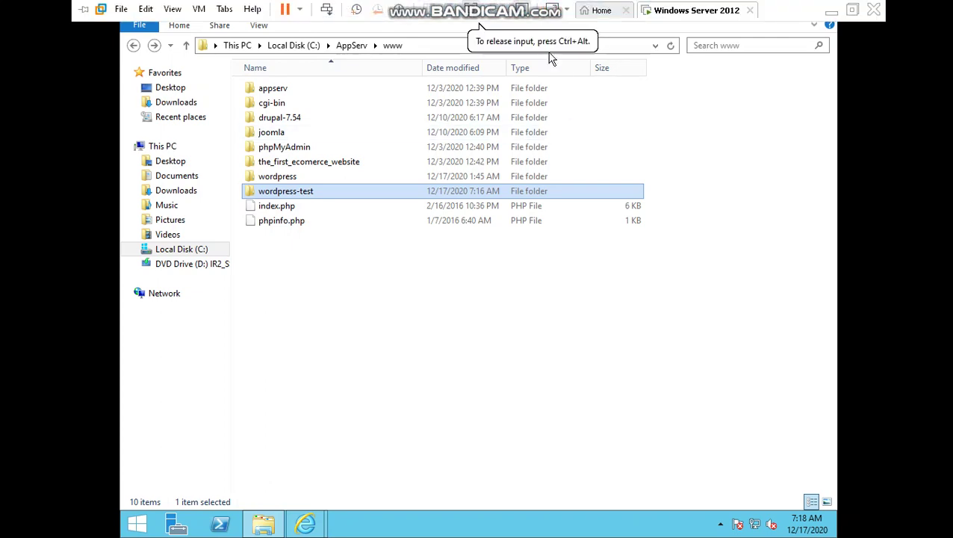
{"action": "left_click", "coordinate": [472, 9]}
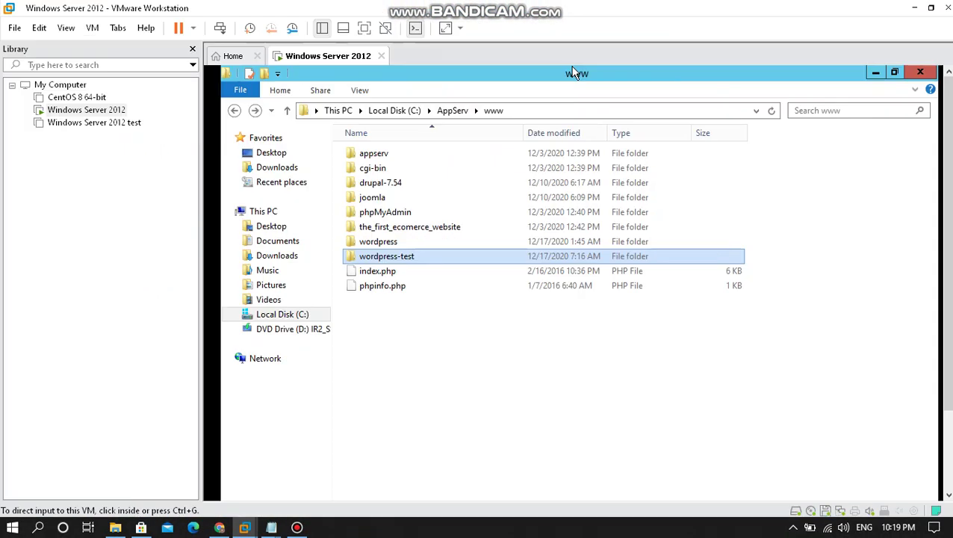
{"action": "mouse_move", "coordinate": [271, 527]}
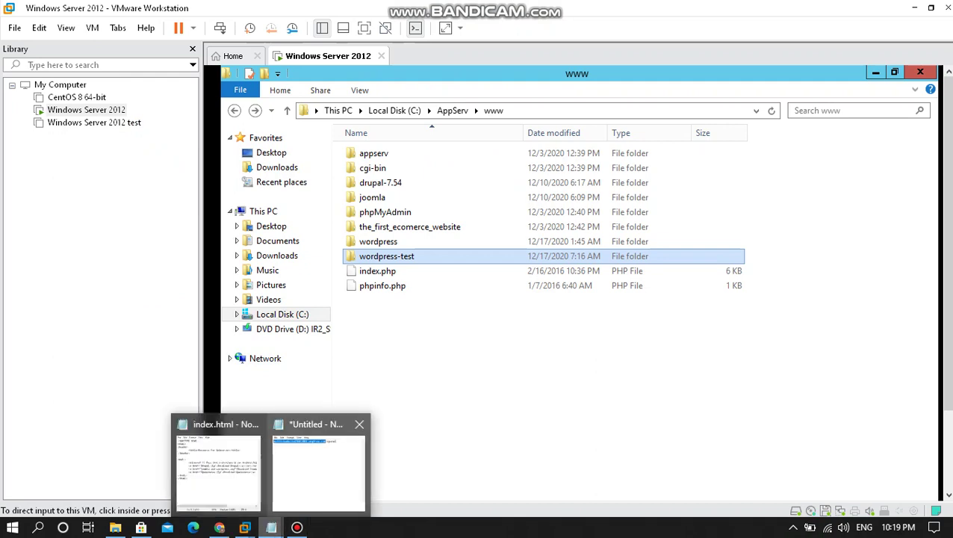
{"action": "left_click", "coordinate": [310, 466]}
Cut the old cPanel address line from Notepad and move the window above the file list
{"action": "left_click_drag", "start_coordinate": [299, 312], "coordinate": [322, 306]}
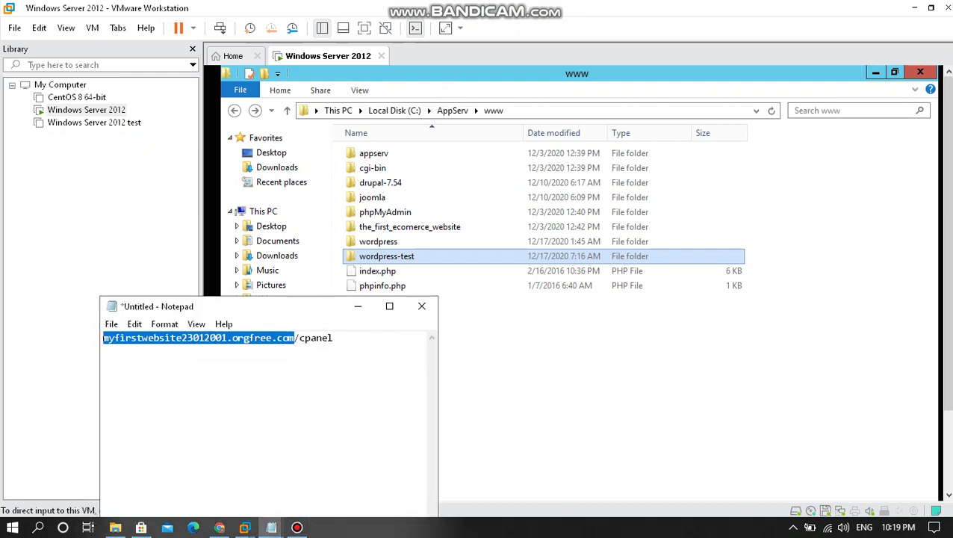
{"action": "key", "text": "ctrl+a"}
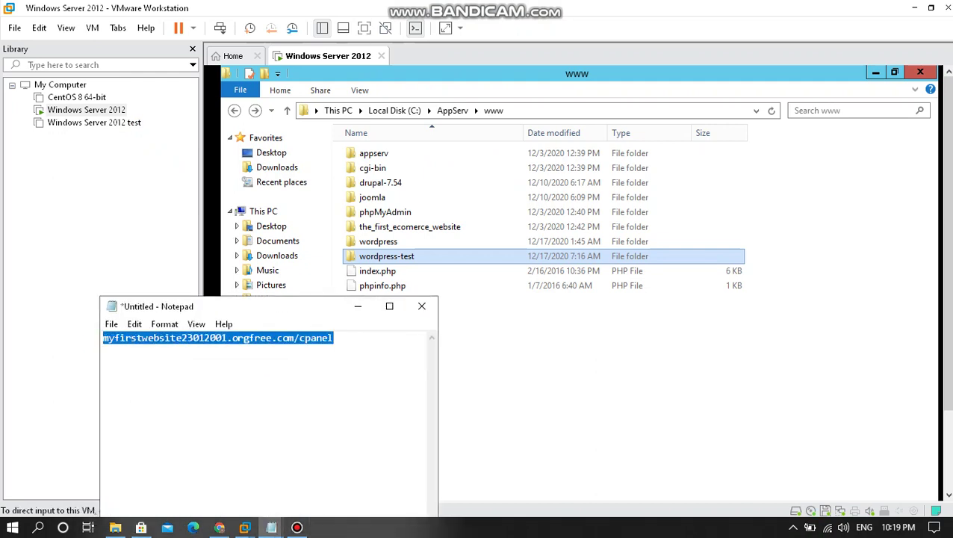
{"action": "key", "text": "ctrl+x"}
{"action": "left_click_drag", "start_coordinate": [302, 306], "coordinate": [436, 113]}
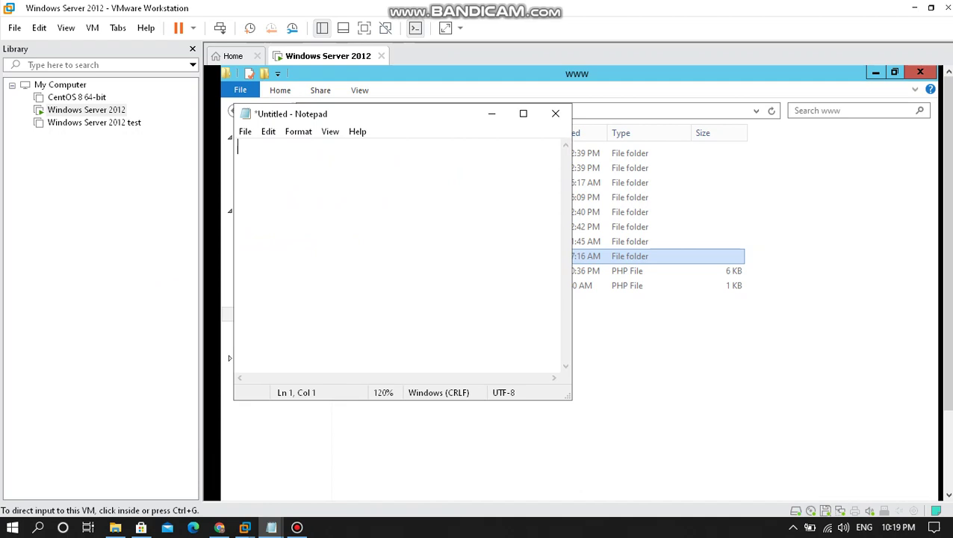
Turn the screen magnifier on, reset it to 100%, and close it
{"action": "key", "text": "super+plus"}
{"action": "key", "text": "super+plus"}
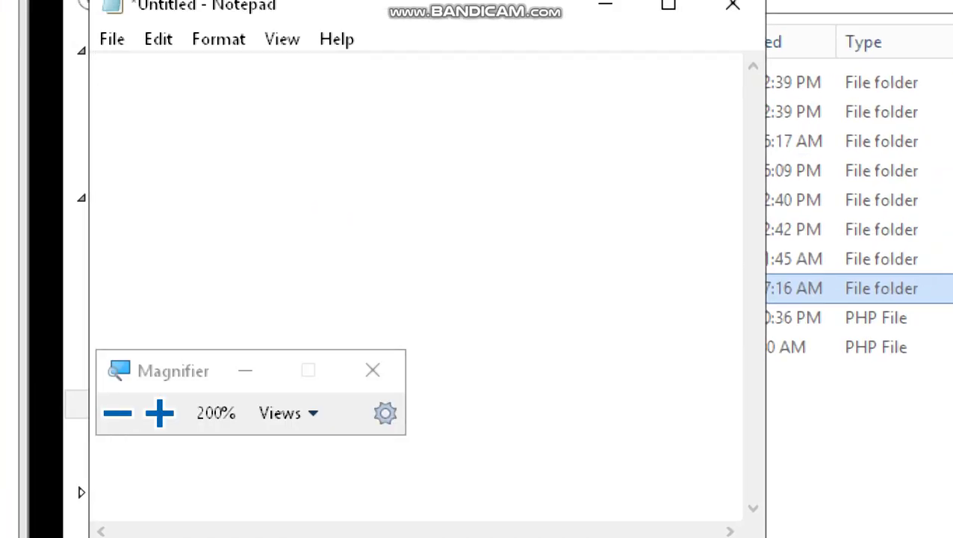
{"action": "key", "text": "super+minus"}
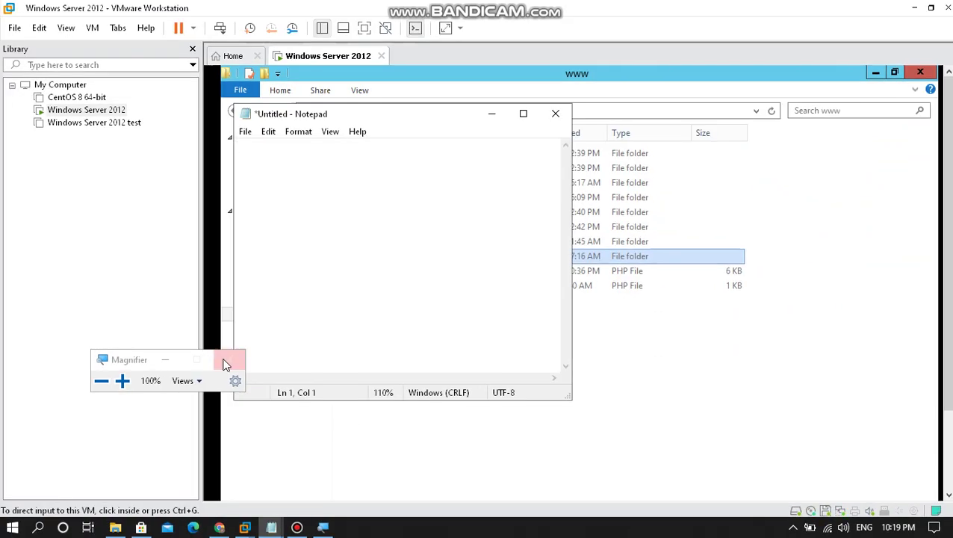
{"action": "left_click", "coordinate": [228, 359]}
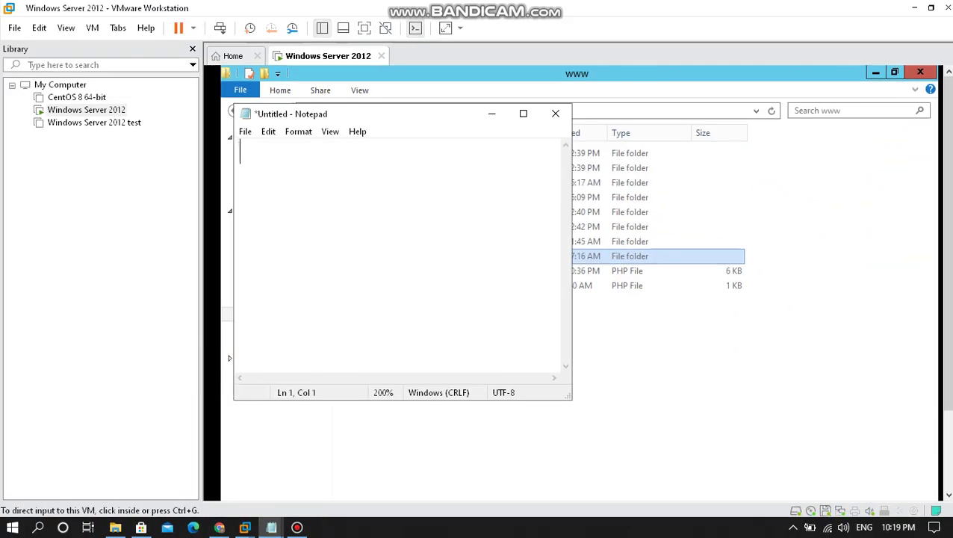
Type 'Do it 10 pages' and 'Thanks for watching' into Notepad, adjusting its zoom
{"action": "key", "text": "ctrl+plus"}
{"action": "key", "text": "ctrl+plus"}
{"action": "key", "text": "ctrl+plus"}
{"action": "key", "text": "ctrl+plus"}
{"action": "key", "text": "ctrl+plus"}
{"action": "key", "text": "ctrl+plus"}
{"action": "key", "text": "ctrl+plus"}
{"action": "key", "text": "ctrl+plus"}
{"action": "key", "text": "ctrl+plus"}
{"action": "key", "text": "ctrl+plus"}
{"action": "key", "text": "ctrl+plus"}
{"action": "key", "text": "ctrl+plus"}
{"action": "key", "text": "ctrl+plus"}
{"action": "key", "text": "ctrl+plus"}
{"action": "key", "text": "ctrl+plus"}
{"action": "type", "text": "Do it 10 page"}
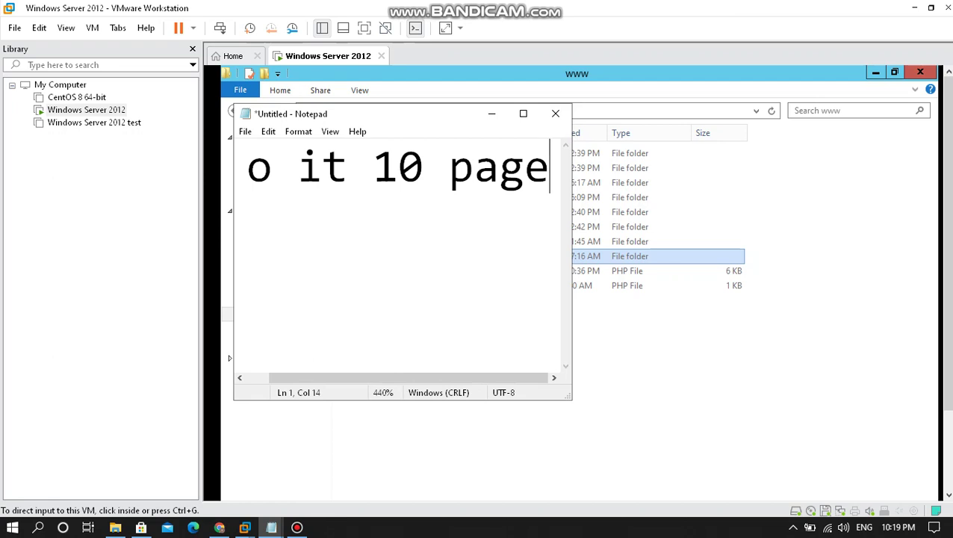
{"action": "key", "text": "ctrl+minus"}
{"action": "key", "text": "ctrl+minus"}
{"action": "key", "text": "ctrl+minus"}
{"action": "key", "text": "ctrl+minus"}
{"action": "key", "text": "ctrl+minus"}
{"action": "key", "text": "ctrl+minus"}
{"action": "key", "text": "ctrl+minus"}
{"action": "key", "text": "ctrl+minus"}
{"action": "key", "text": "ctrl+minus"}
{"action": "key", "text": "ctrl+minus"}
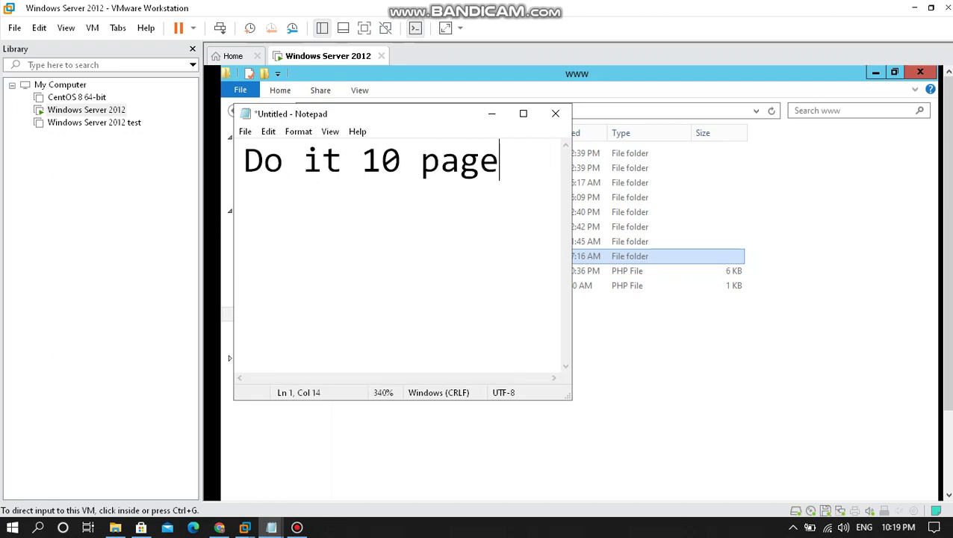
{"action": "type", "text": "sTha"}
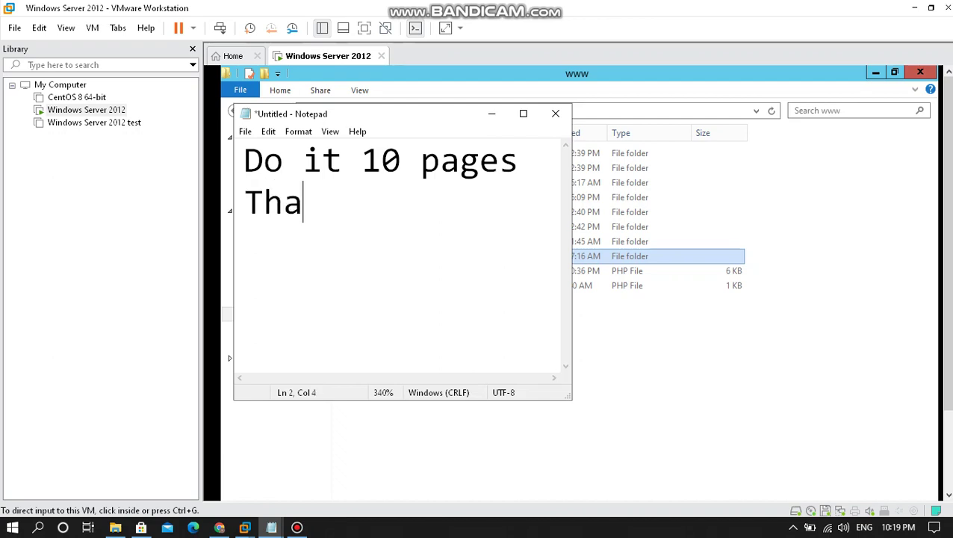
{"action": "type", "text": "nks for watching"}
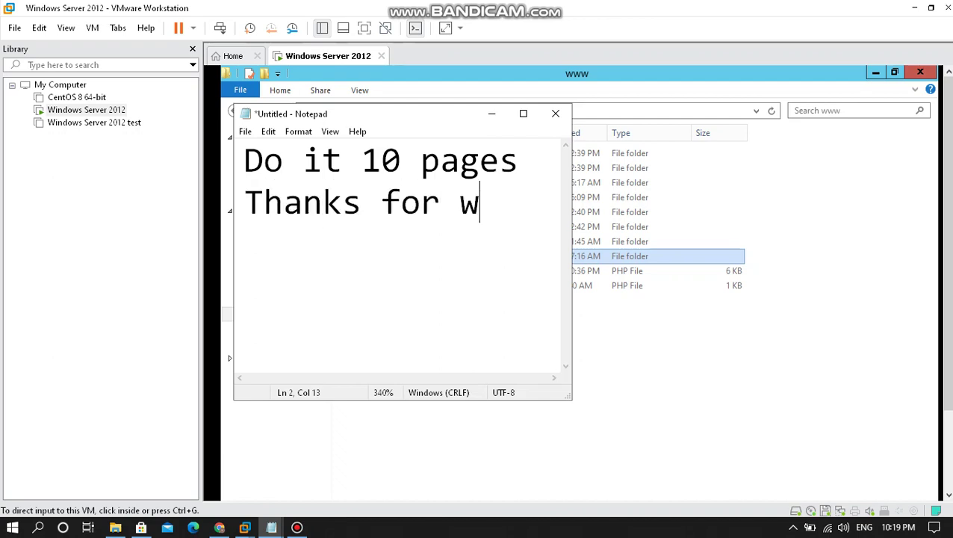